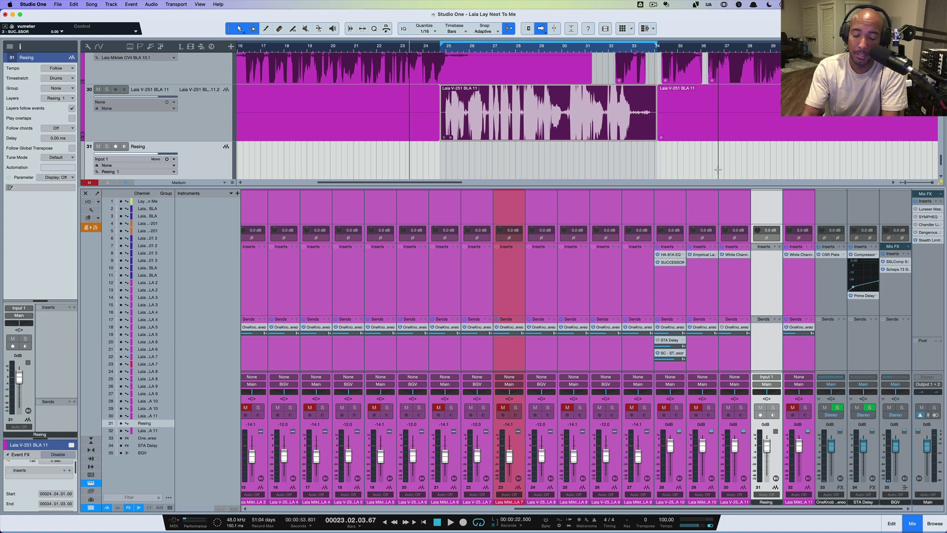
Play the vocal section, then insert ReSing on the Laia V-251 BLA 11 event and reposition its editor.
{"action": "key", "text": "space"}
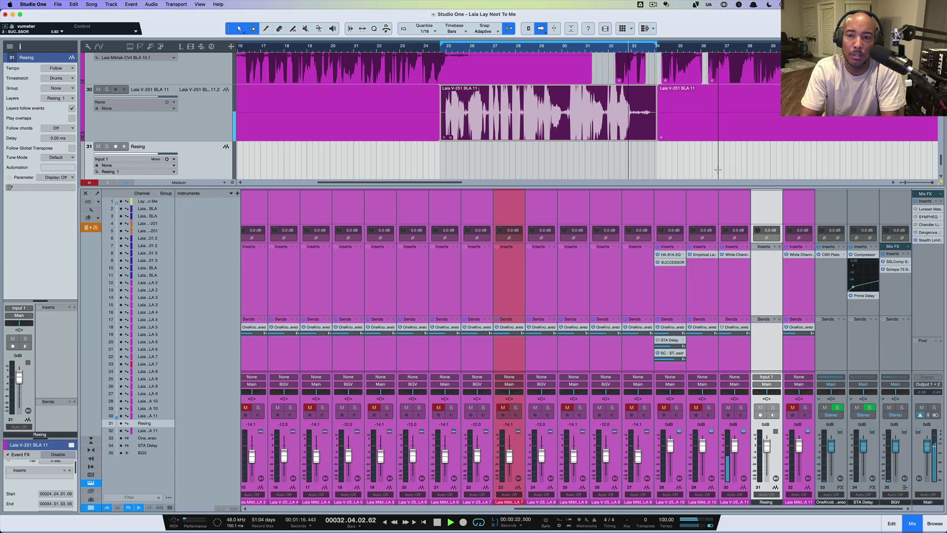
{"action": "key", "text": "space"}
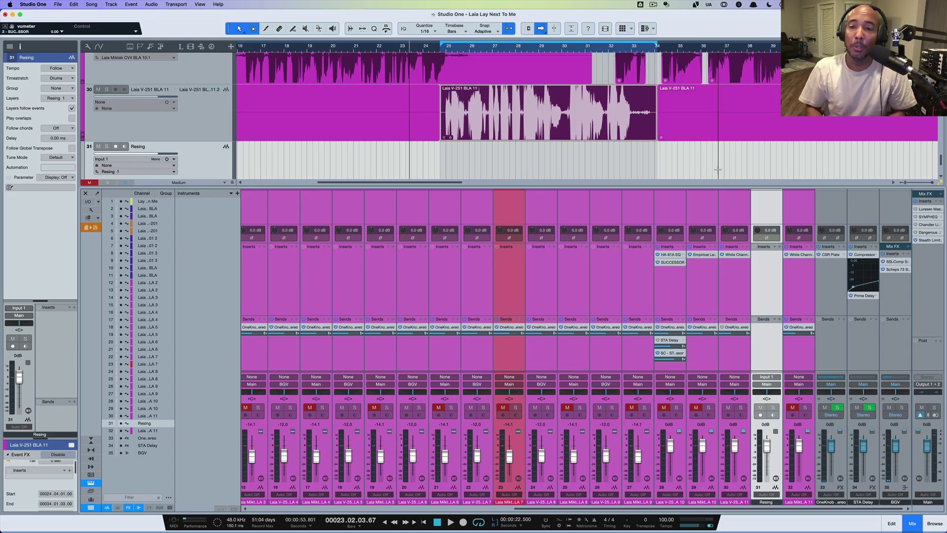
{"action": "key", "text": "F5"}
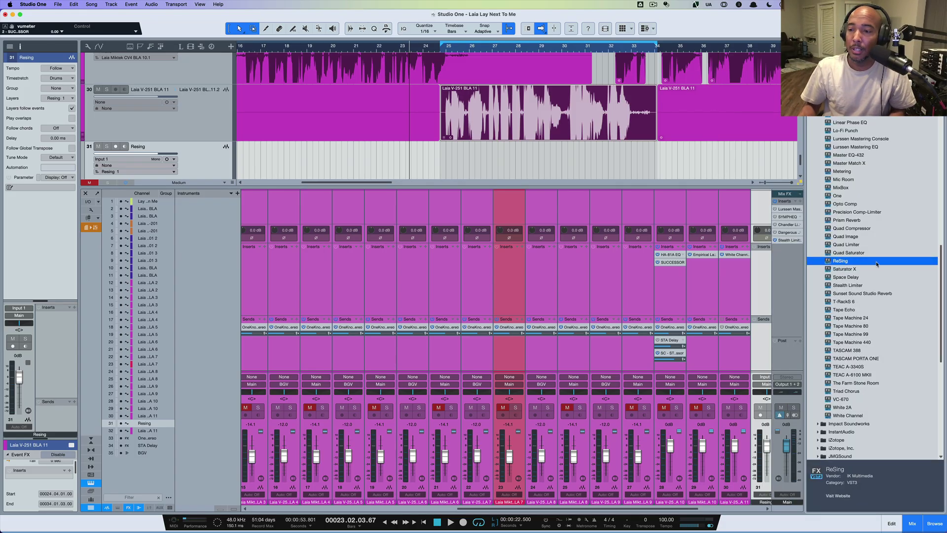
{"action": "left_click_drag", "start_coordinate": [837, 263], "coordinate": [505, 106]}
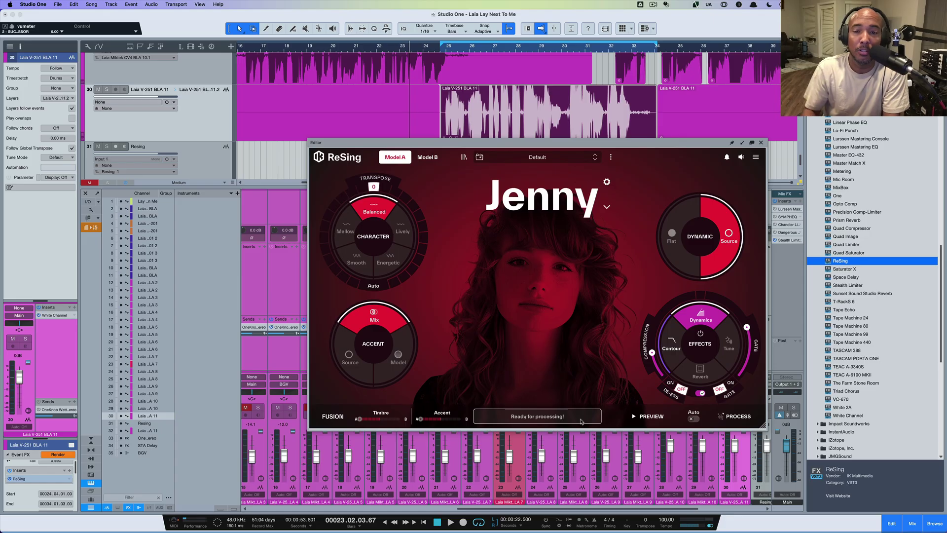
{"action": "left_click", "coordinate": [576, 124]}
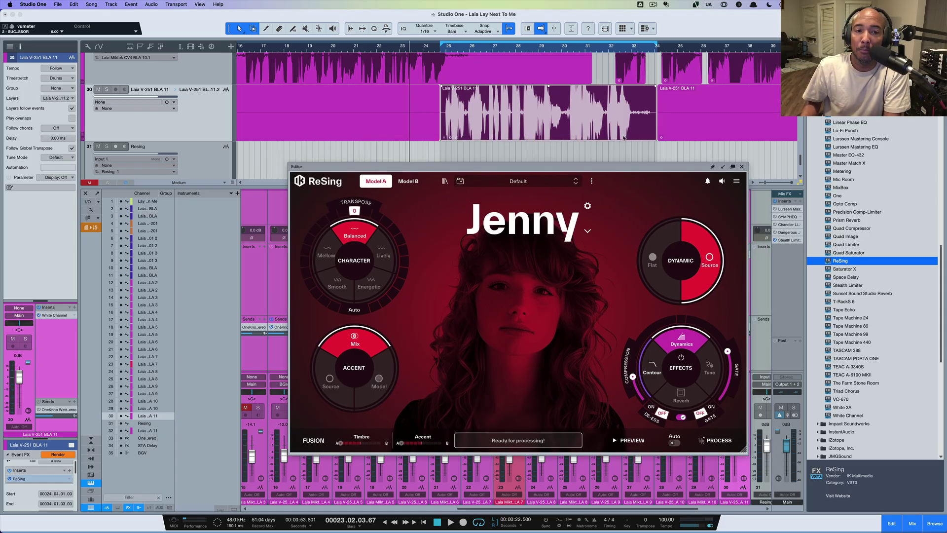
{"action": "mouse_move", "coordinate": [442, 171]}
{"action": "left_mouse_down"}
{"action": "mouse_move", "coordinate": [388, 212]}
{"action": "mouse_move", "coordinate": [457, 171]}
{"action": "left_mouse_up"}
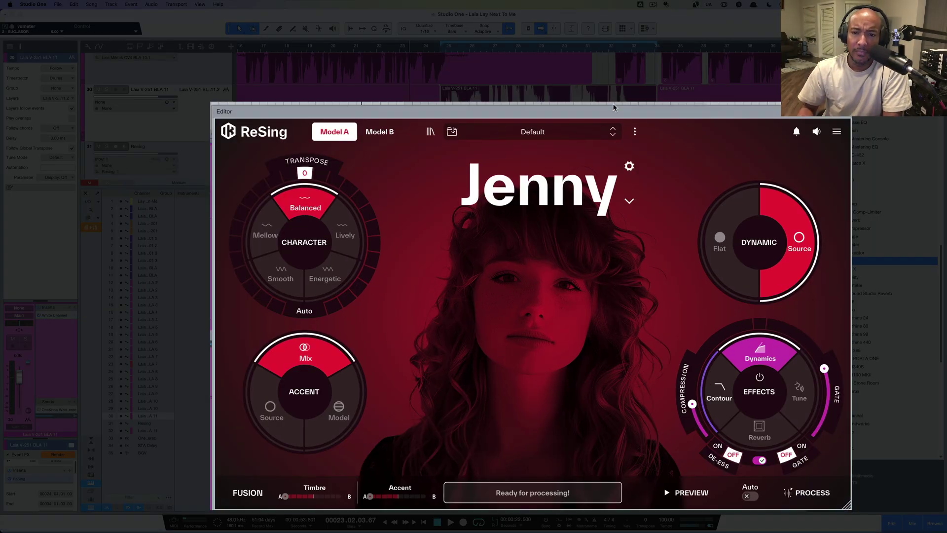
{"action": "left_click_drag", "start_coordinate": [611, 102], "coordinate": [587, 79]}
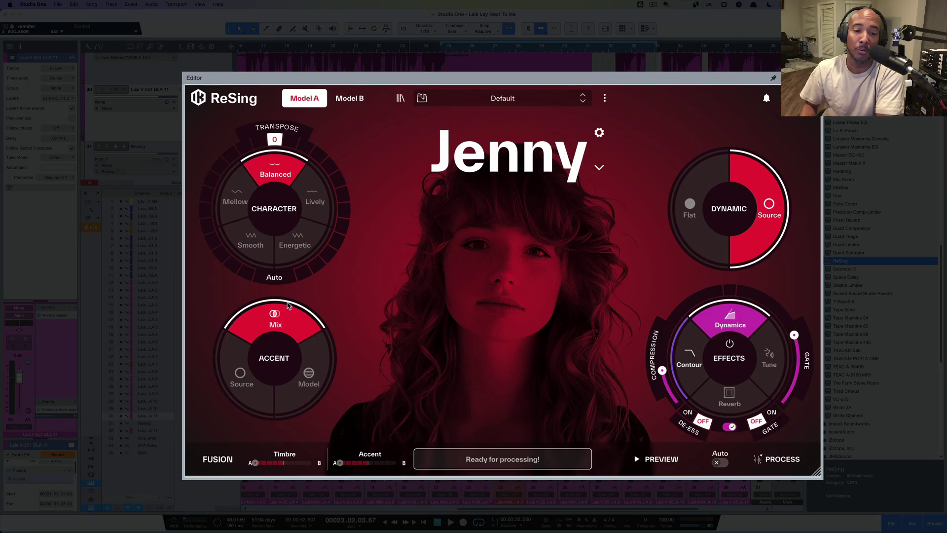
{"action": "left_click", "coordinate": [242, 383]}
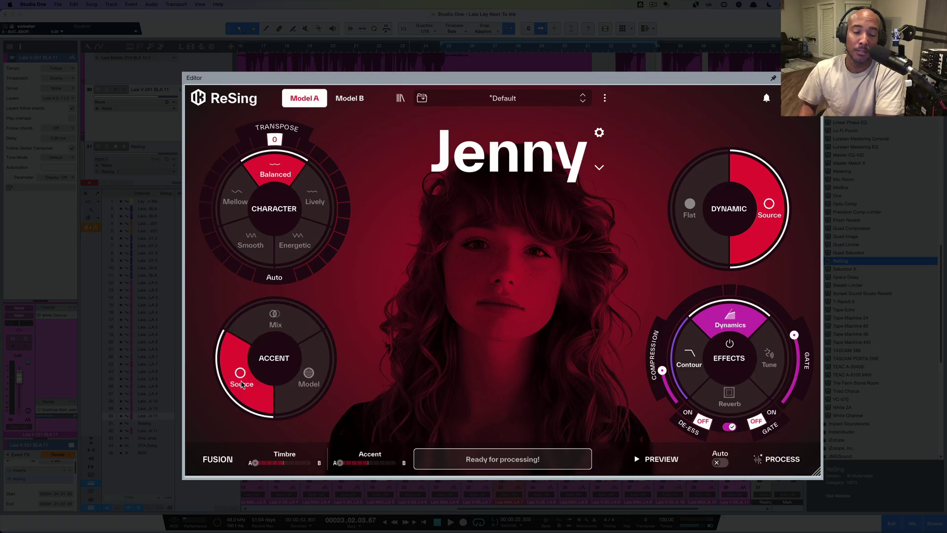
{"action": "left_click", "coordinate": [307, 386]}
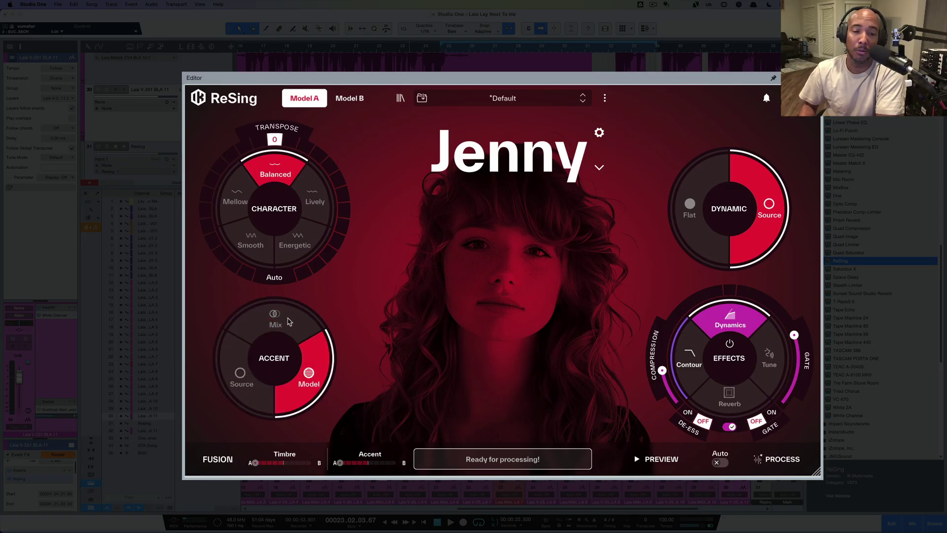
{"action": "left_click", "coordinate": [286, 322]}
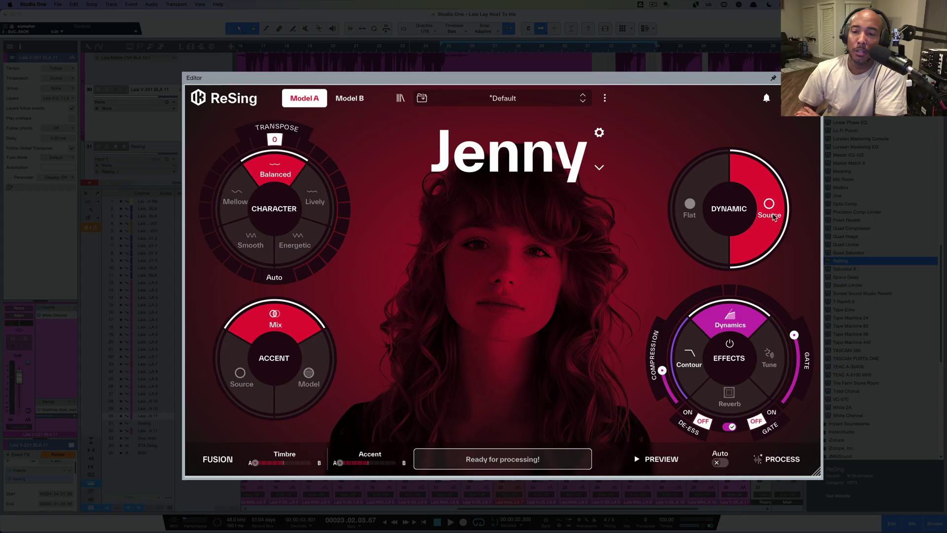
{"action": "left_click", "coordinate": [700, 232]}
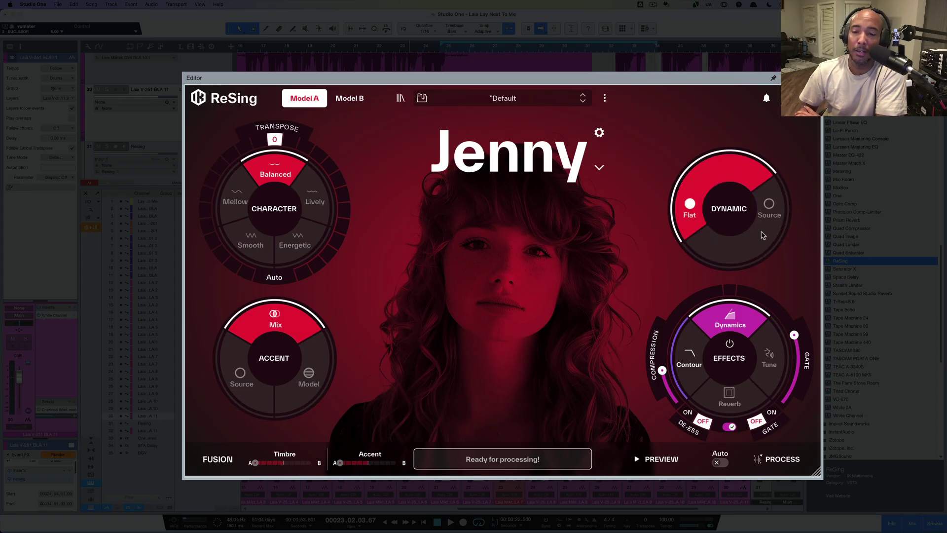
{"action": "left_click", "coordinate": [764, 235]}
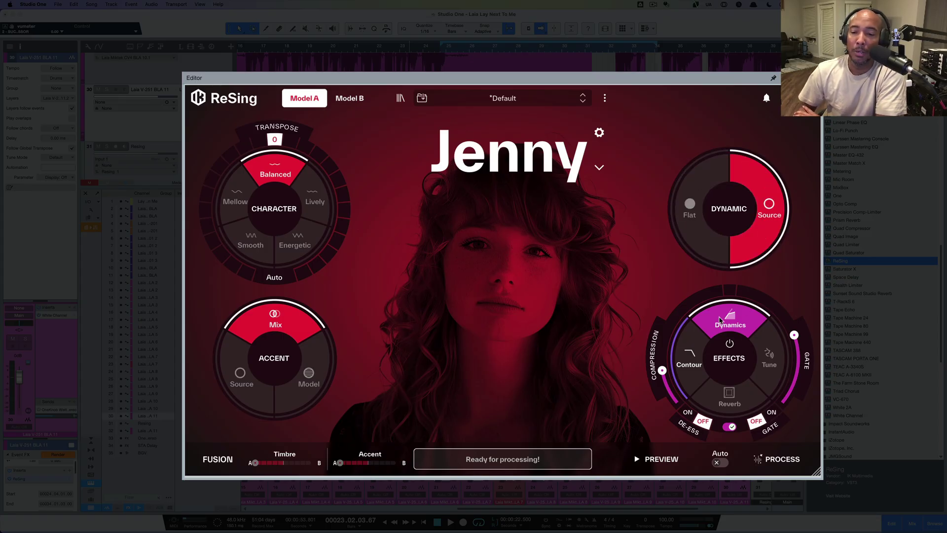
{"action": "left_click", "coordinate": [684, 367]}
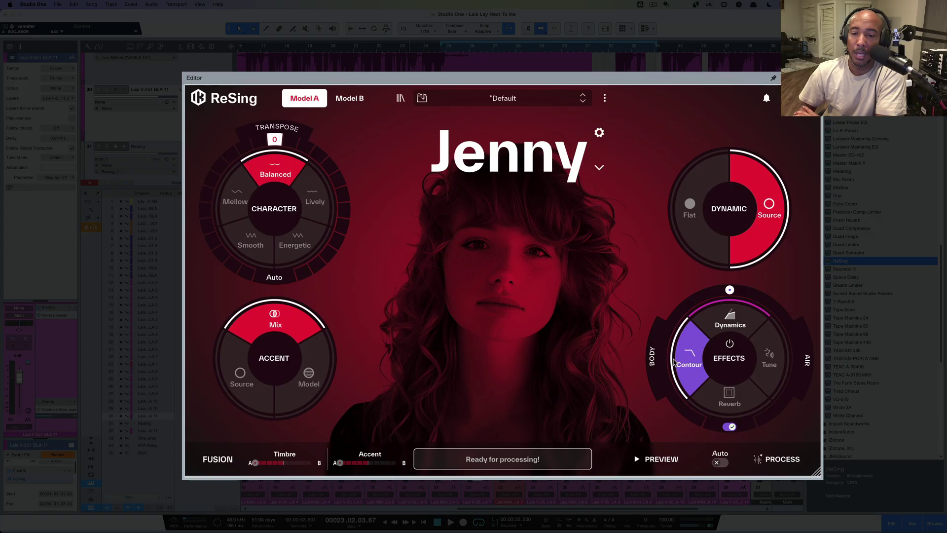
{"action": "left_click", "coordinate": [771, 359]}
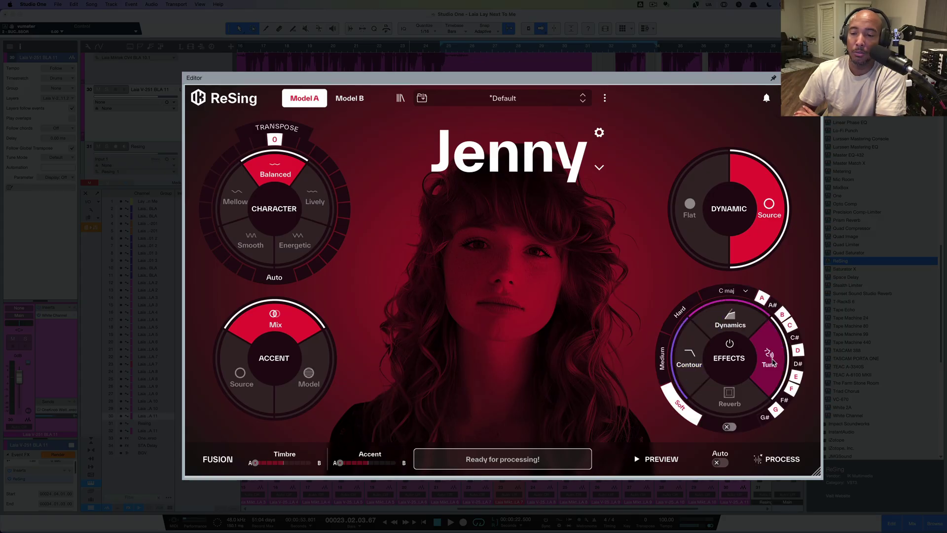
{"action": "left_click", "coordinate": [745, 396]}
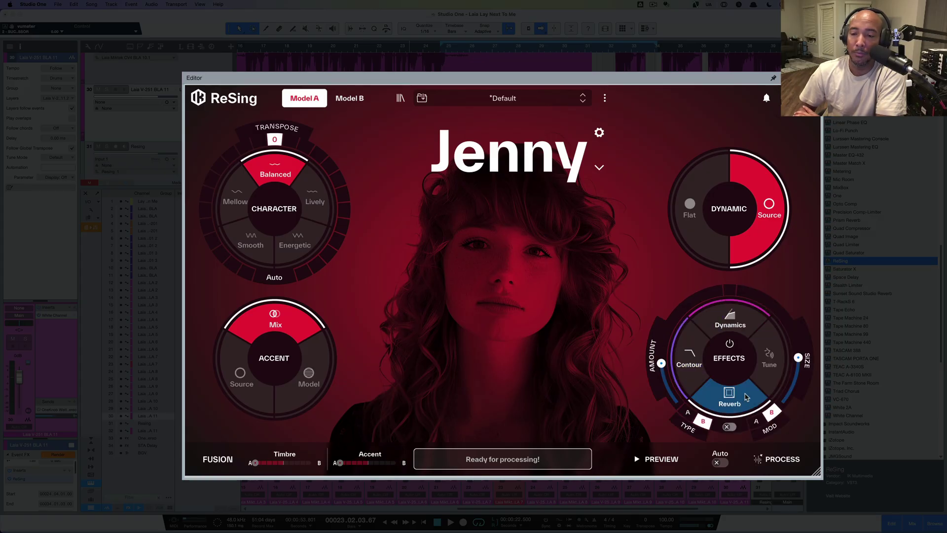
{"action": "left_click", "coordinate": [741, 319]}
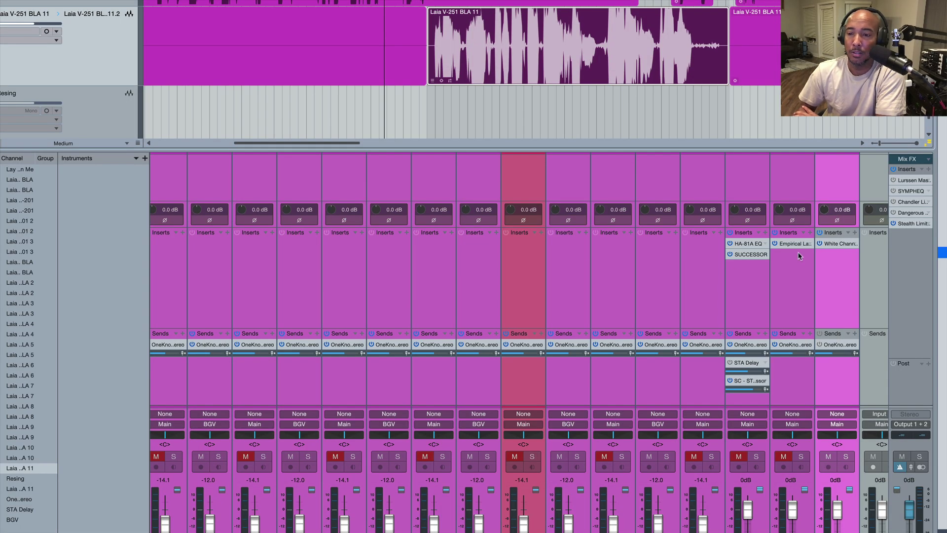
{"action": "scroll", "coordinate": [794, 254], "scroll_direction": "right", "scroll_amount": 2}
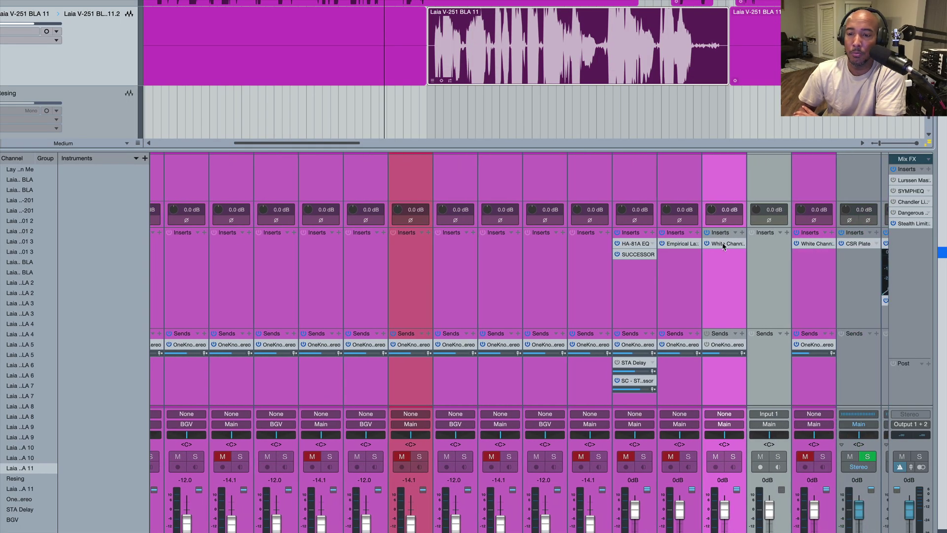
{"action": "left_click", "coordinate": [723, 243]}
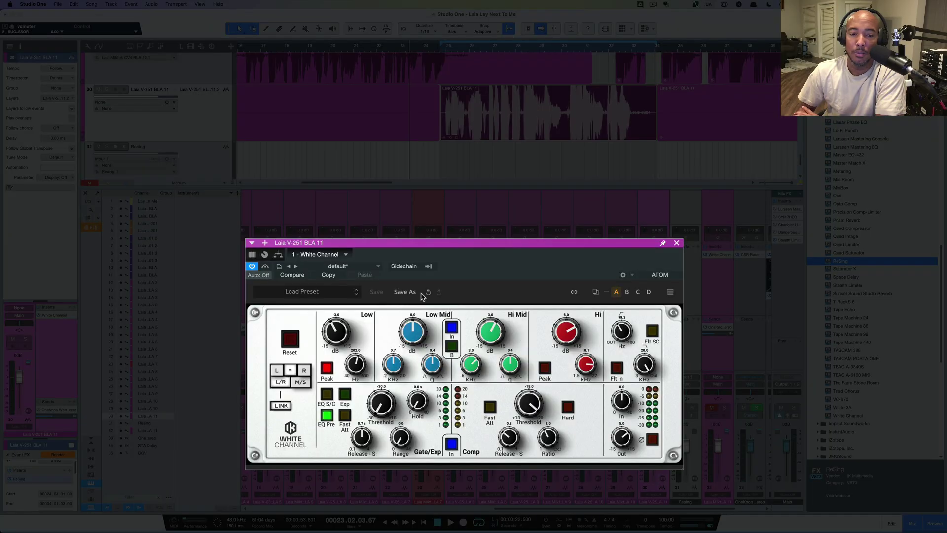
{"action": "left_click_drag", "start_coordinate": [467, 249], "coordinate": [464, 225]}
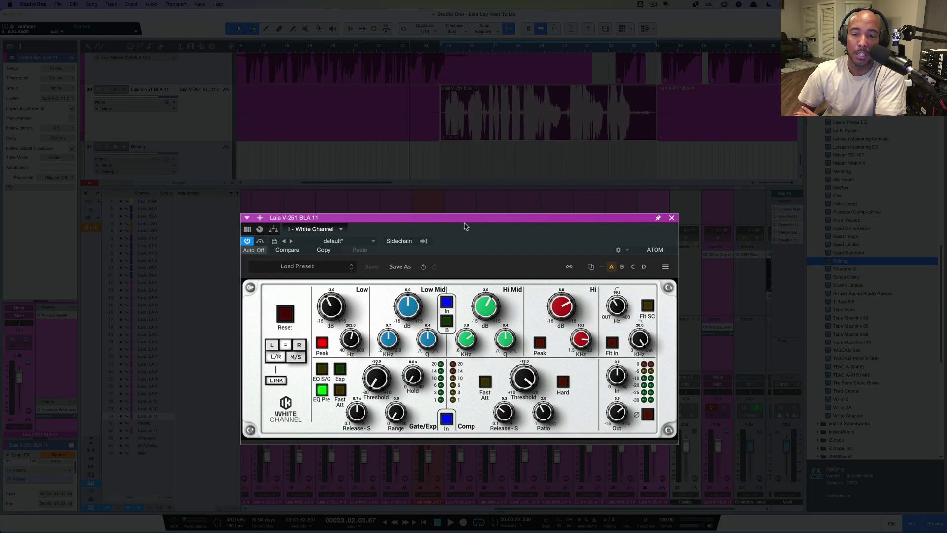
{"action": "left_click", "coordinate": [672, 218]}
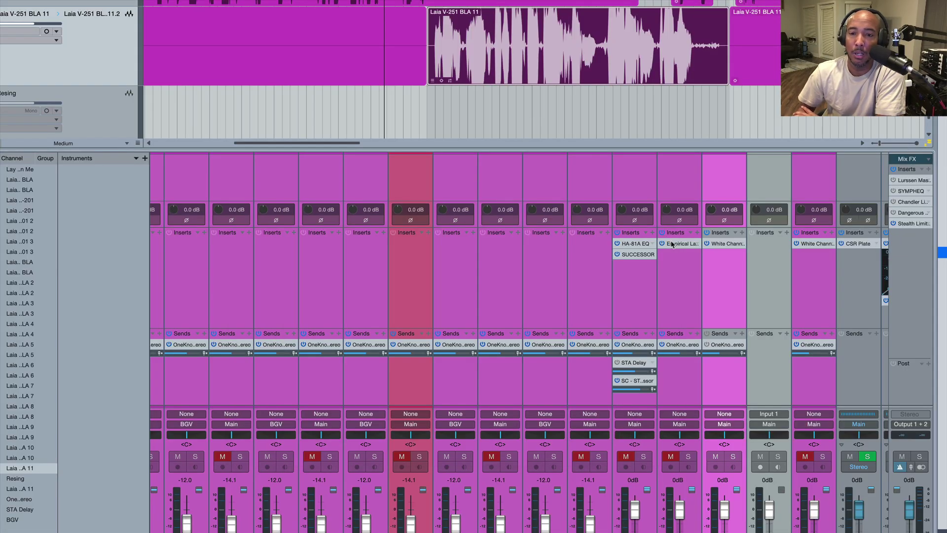
{"action": "double_click", "coordinate": [580, 69]}
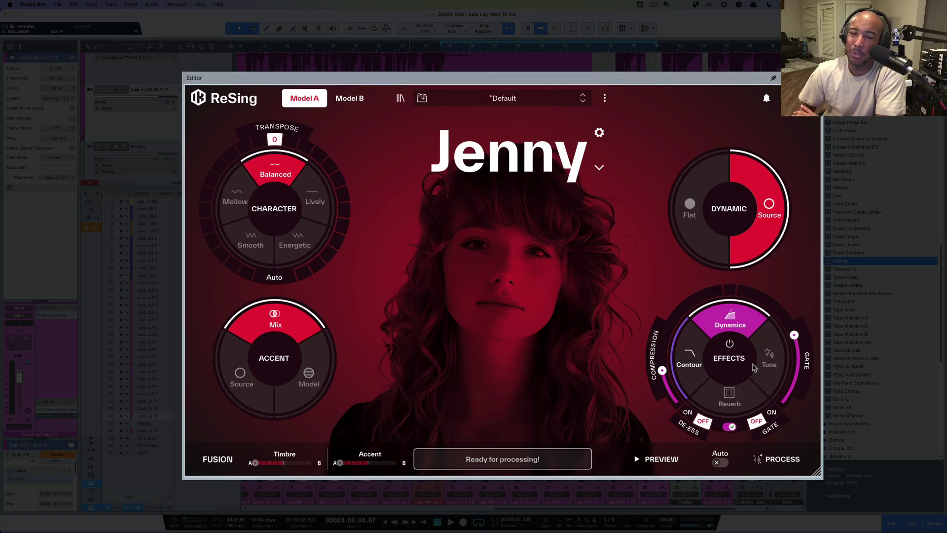
Show the Reverb effect settings, glance at Model B's browser, and return to Model A's Jenny voice.
{"action": "left_click", "coordinate": [731, 404]}
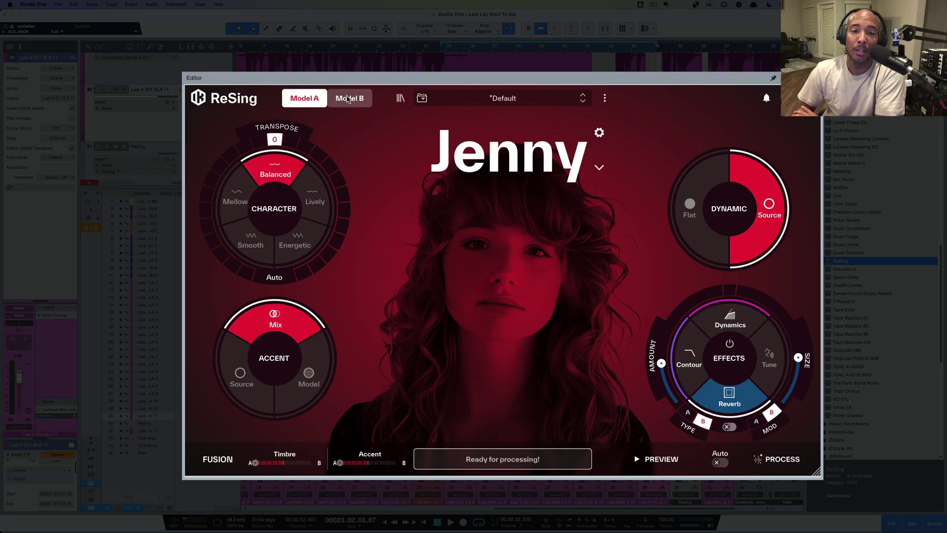
{"action": "left_click", "coordinate": [349, 99]}
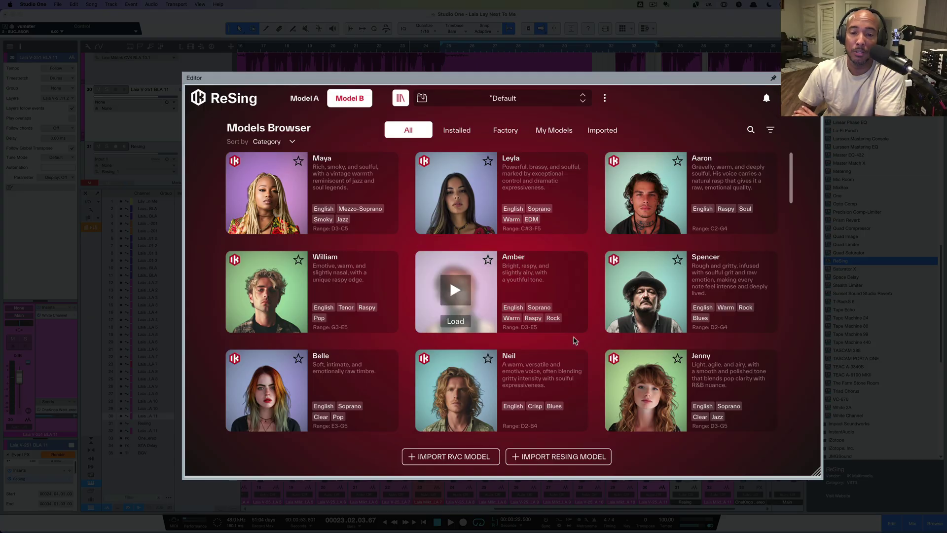
{"action": "left_click", "coordinate": [304, 98]}
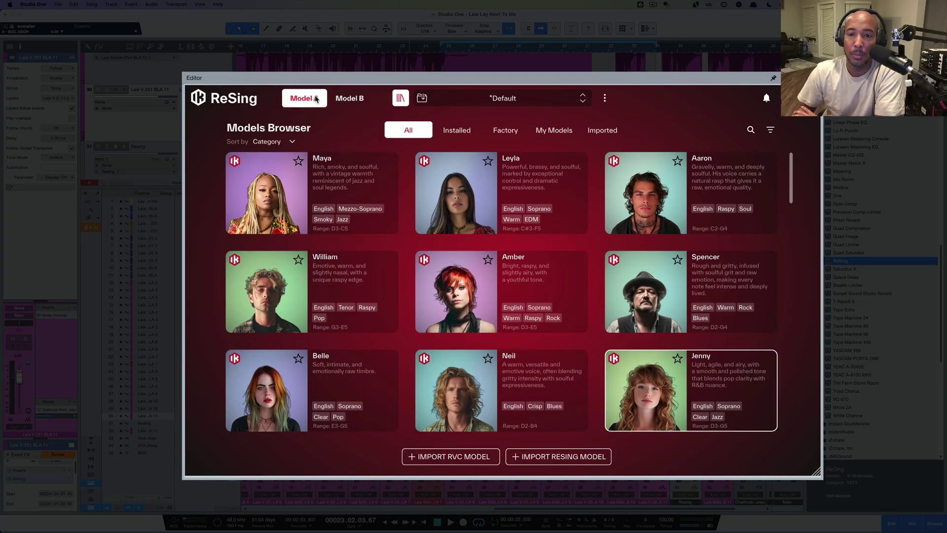
{"action": "left_click", "coordinate": [400, 98]}
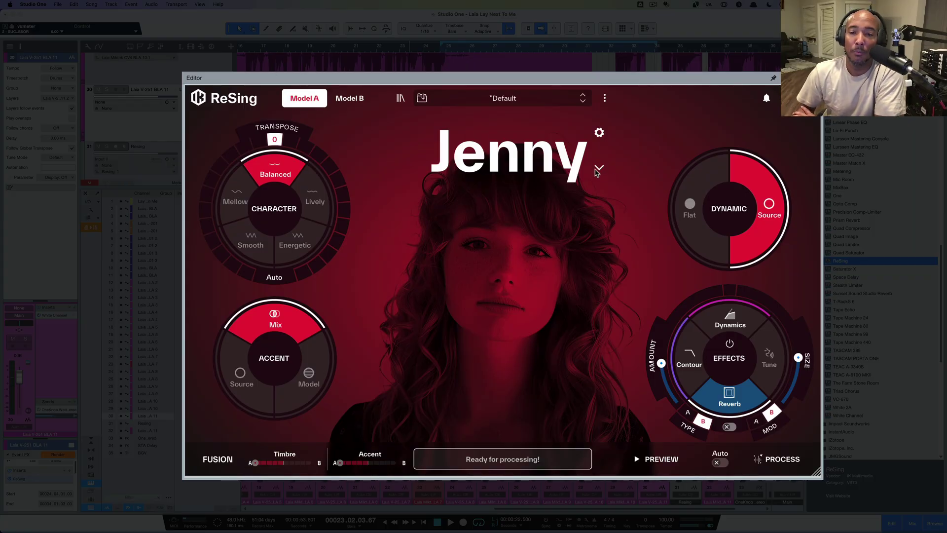
Scroll through the voice model list and close it, keeping Jenny selected.
{"action": "left_click", "coordinate": [598, 170]}
{"action": "scroll", "coordinate": [483, 194], "scroll_direction": "down", "scroll_amount": 10}
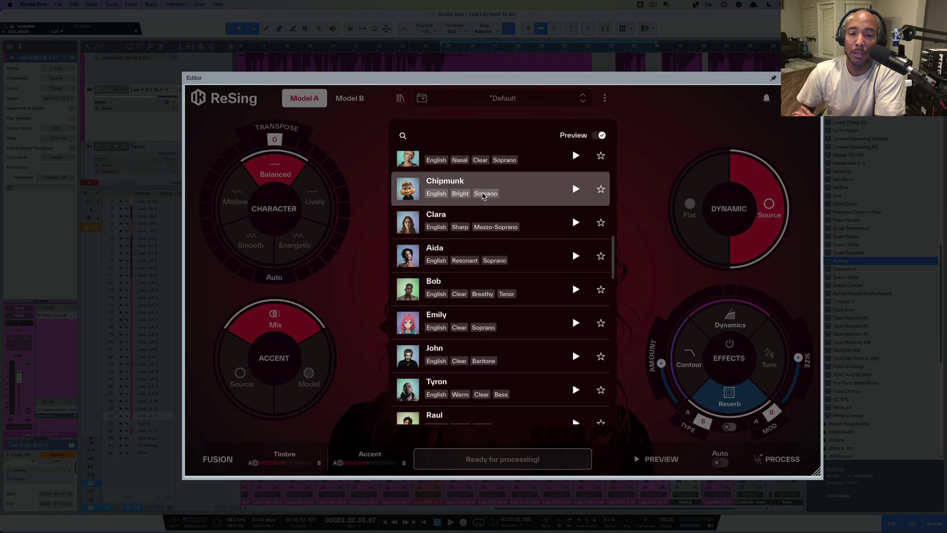
{"action": "scroll", "coordinate": [482, 195], "scroll_direction": "down", "scroll_amount": 15}
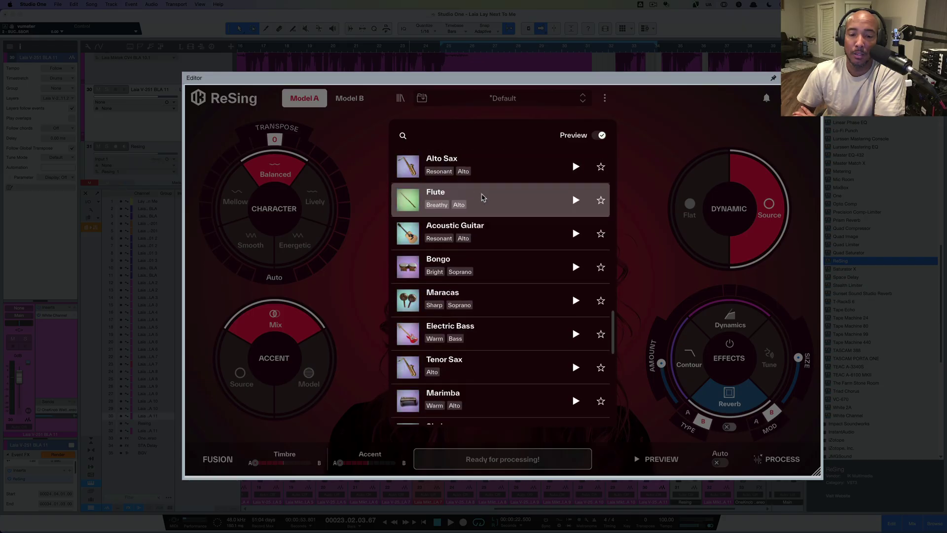
{"action": "scroll", "coordinate": [482, 197], "scroll_direction": "up", "scroll_amount": 20}
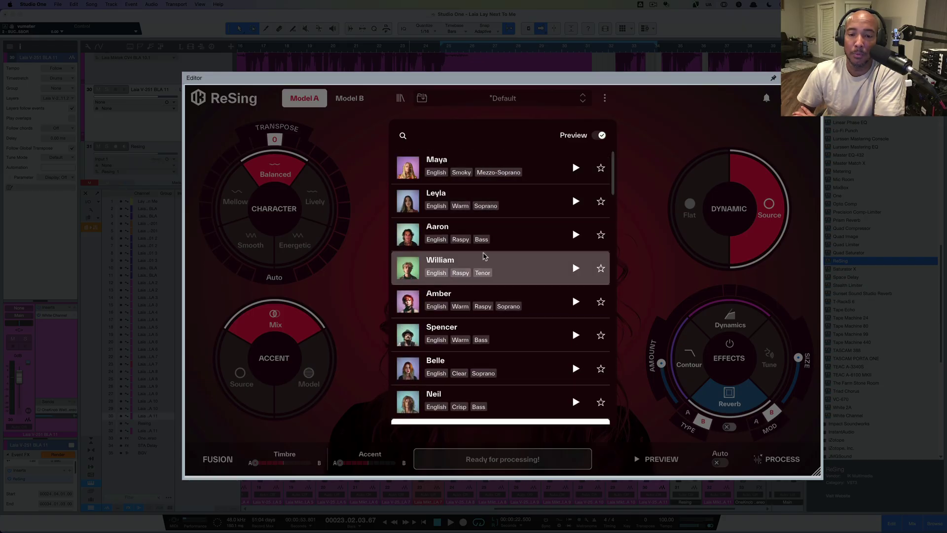
{"action": "left_click", "coordinate": [635, 121]}
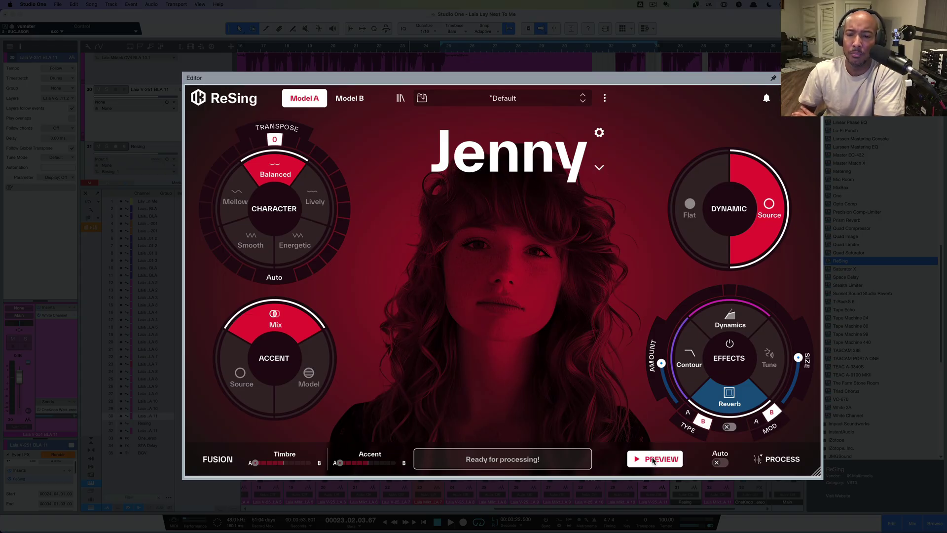
Render, play and stop a preview of the vocal converted to Jenny.
{"action": "left_click", "coordinate": [653, 460]}
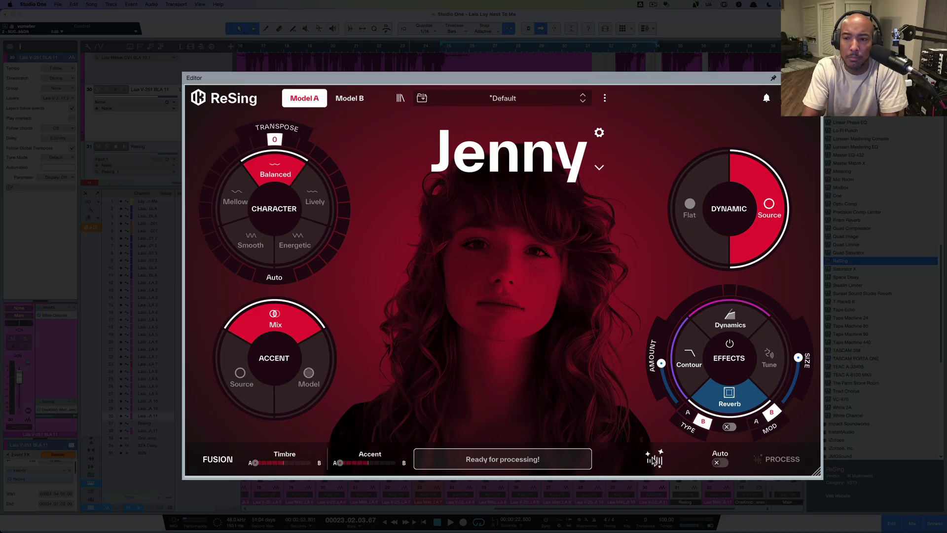
{"action": "left_click", "coordinate": [653, 460]}
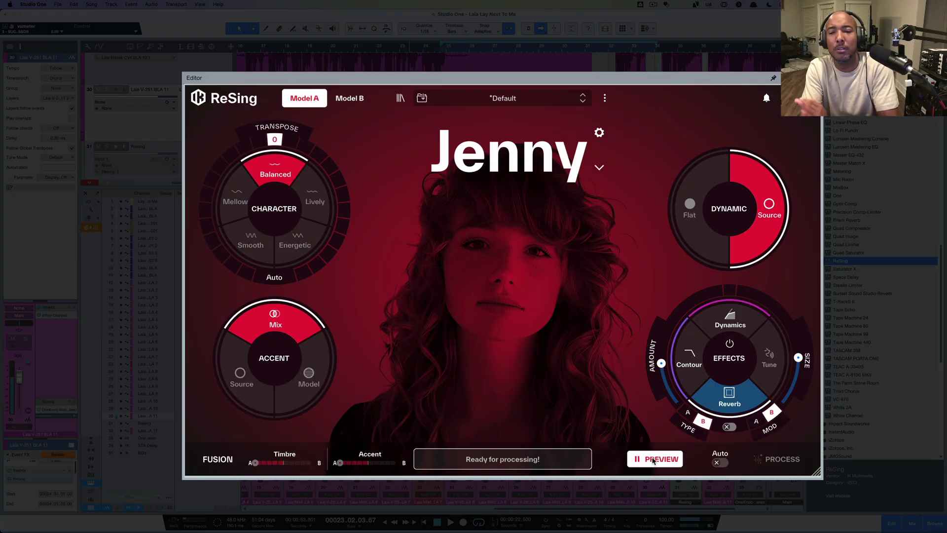
{"action": "left_click", "coordinate": [654, 461]}
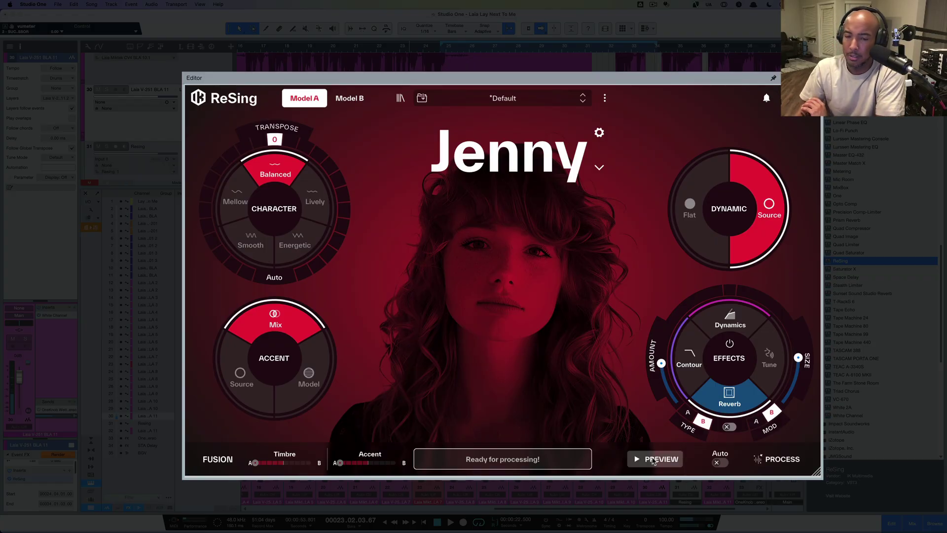
Listen to the Maya, Aaron and Spencer samples in the voice model list.
{"action": "left_click", "coordinate": [599, 167]}
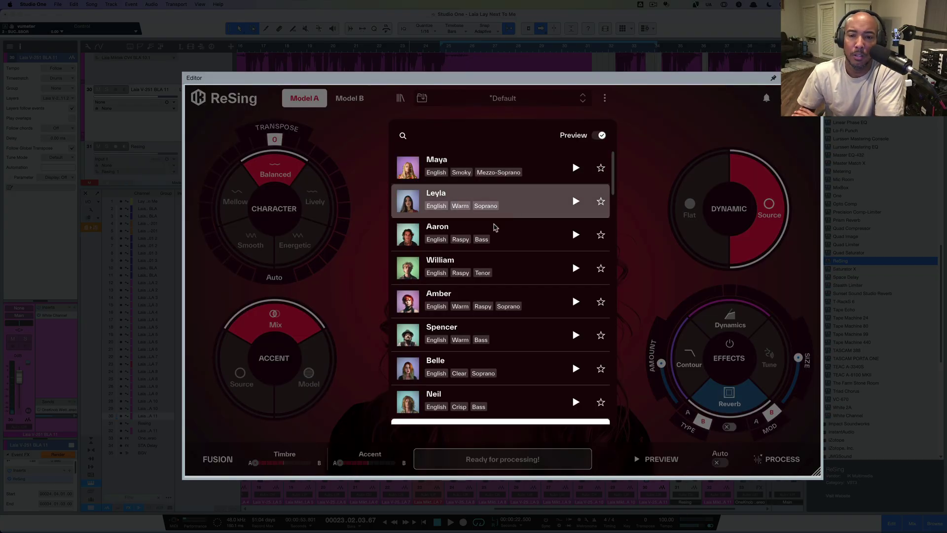
{"action": "left_click", "coordinate": [575, 170]}
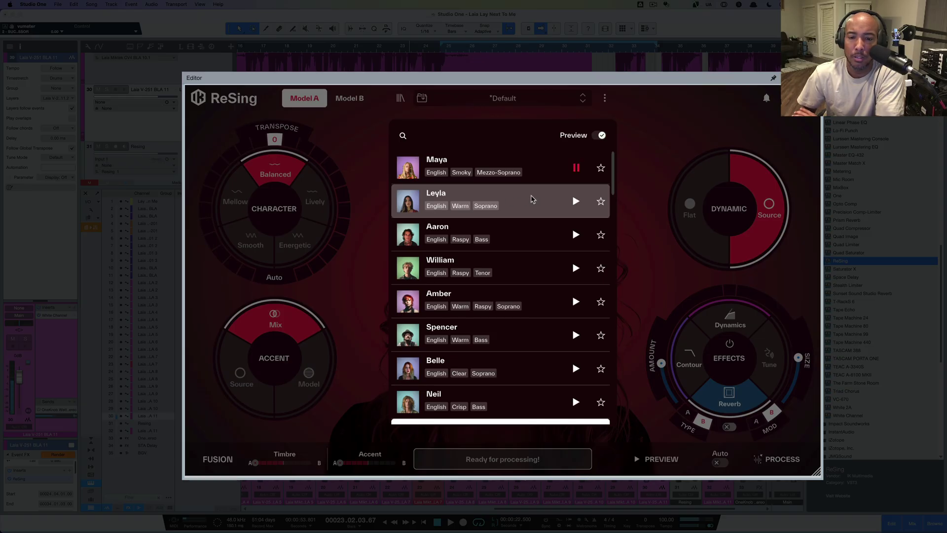
{"action": "scroll", "coordinate": [533, 198], "scroll_direction": "down", "scroll_amount": 2}
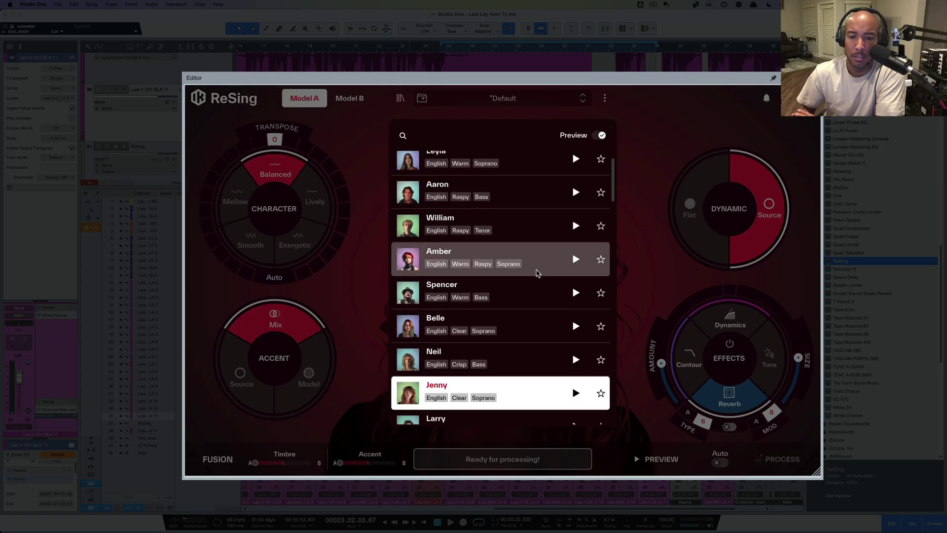
{"action": "scroll", "coordinate": [537, 273], "scroll_direction": "up", "scroll_amount": 2}
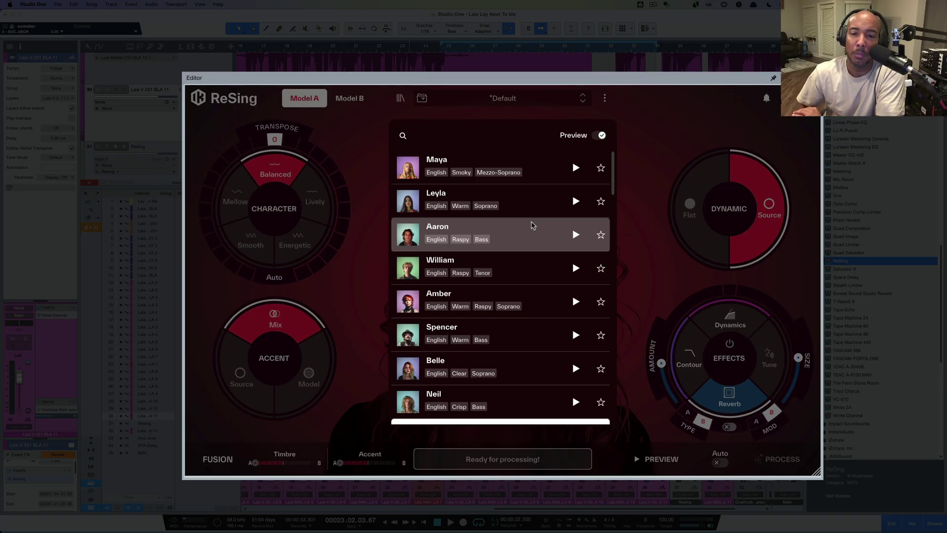
{"action": "left_click", "coordinate": [575, 235]}
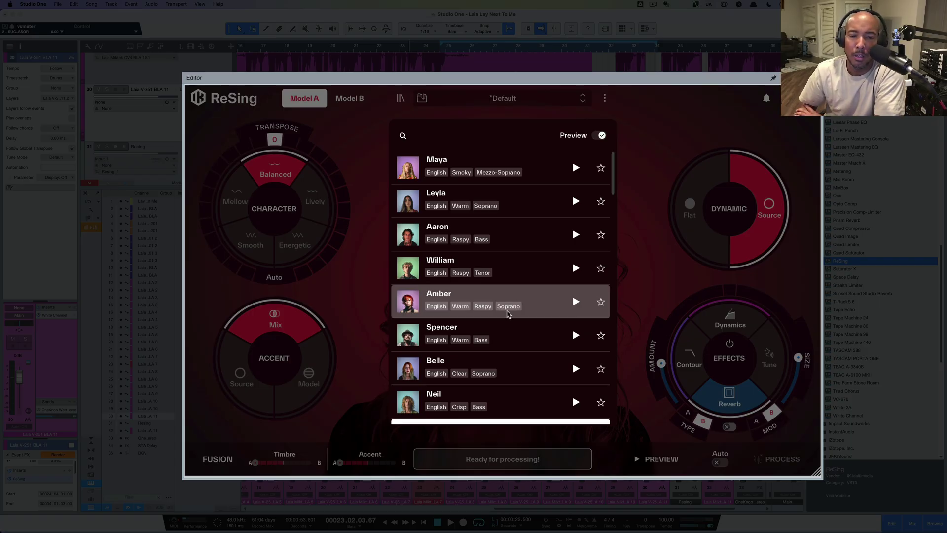
{"action": "scroll", "coordinate": [516, 299], "scroll_direction": "down", "scroll_amount": 1}
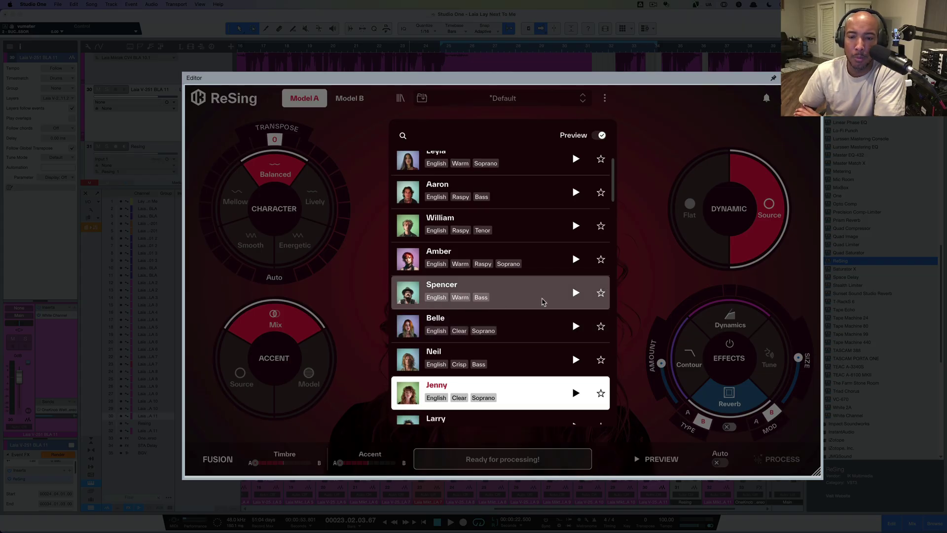
{"action": "left_click", "coordinate": [576, 293]}
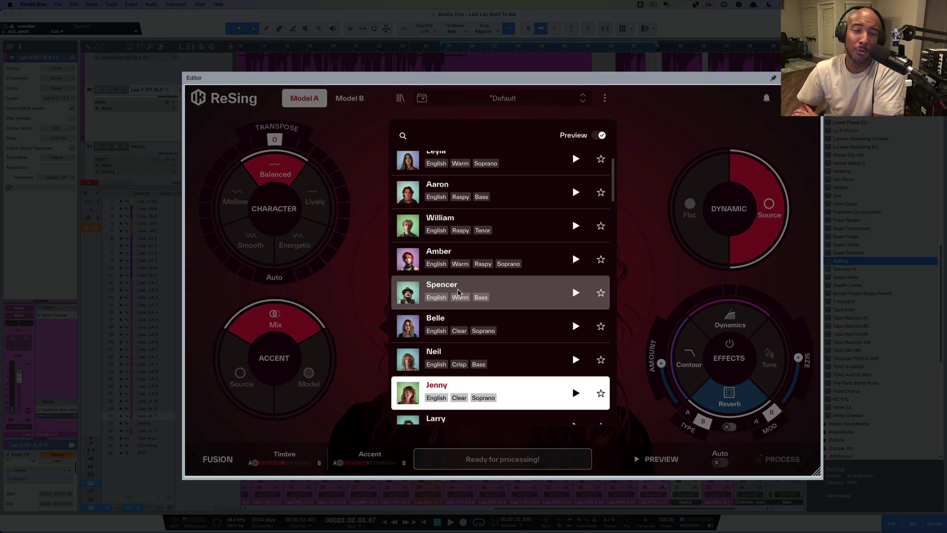
{"action": "scroll", "coordinate": [527, 294], "scroll_direction": "down", "scroll_amount": 3}
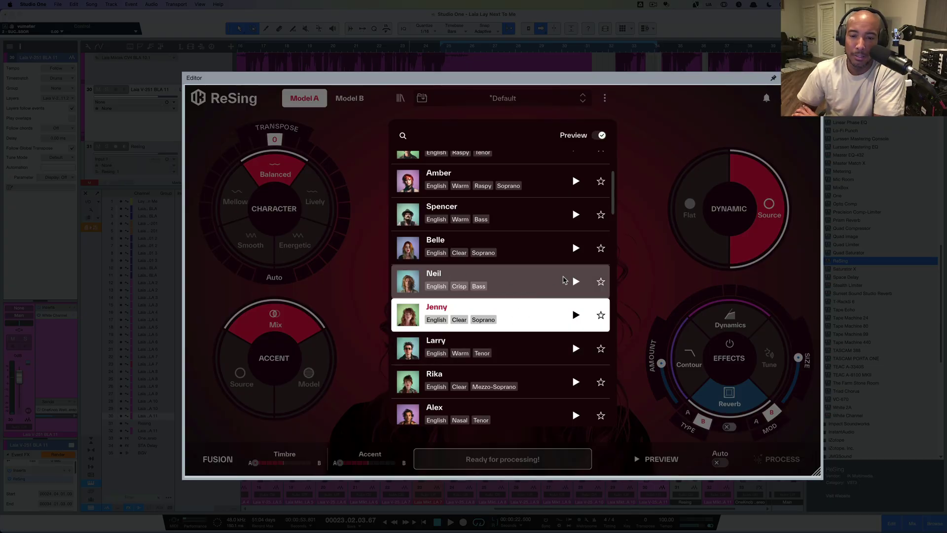
Choose Neil for Model A and load Leyla into Model B.
{"action": "left_click", "coordinate": [535, 282]}
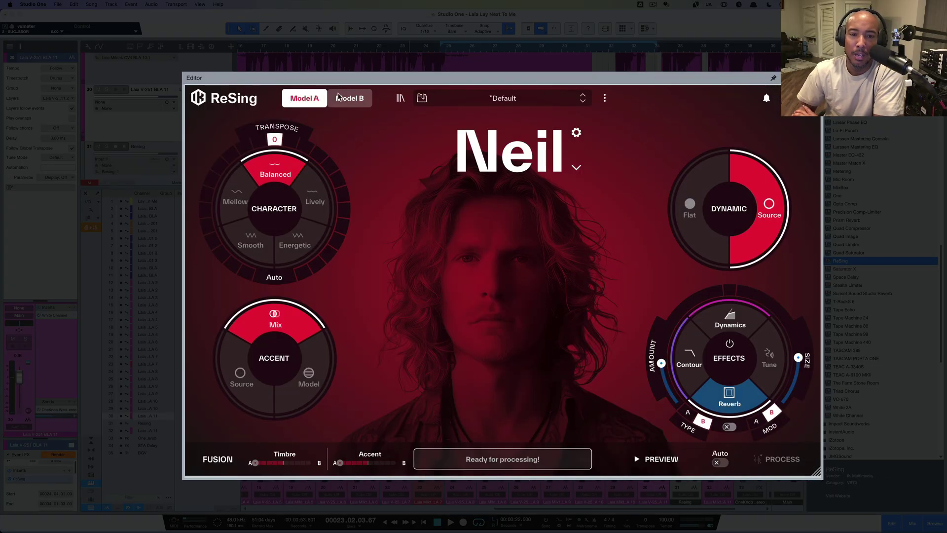
{"action": "left_click", "coordinate": [350, 98]}
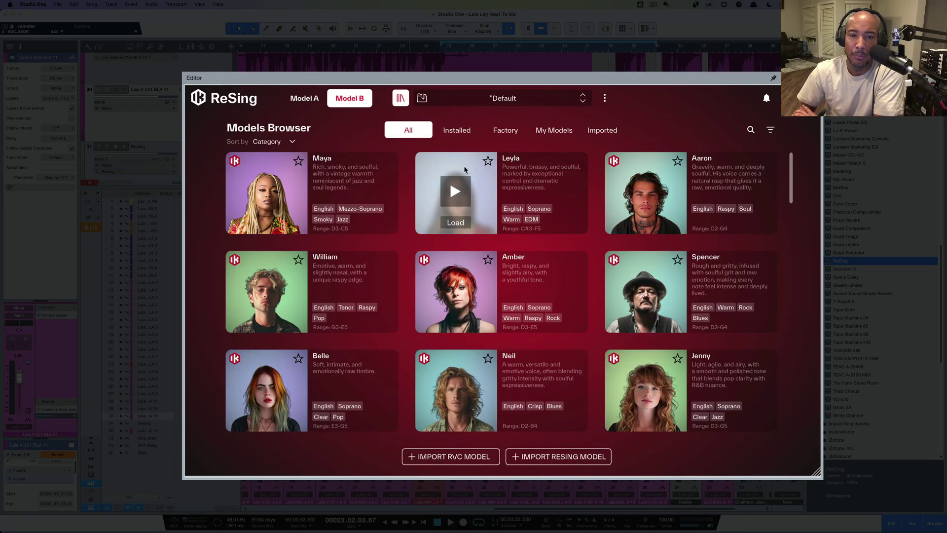
{"action": "mouse_move", "coordinate": [675, 312]}
{"action": "scroll", "coordinate": [641, 385], "scroll_direction": "down", "scroll_amount": 2}
{"action": "scroll", "coordinate": [640, 375], "scroll_direction": "up", "scroll_amount": 2}
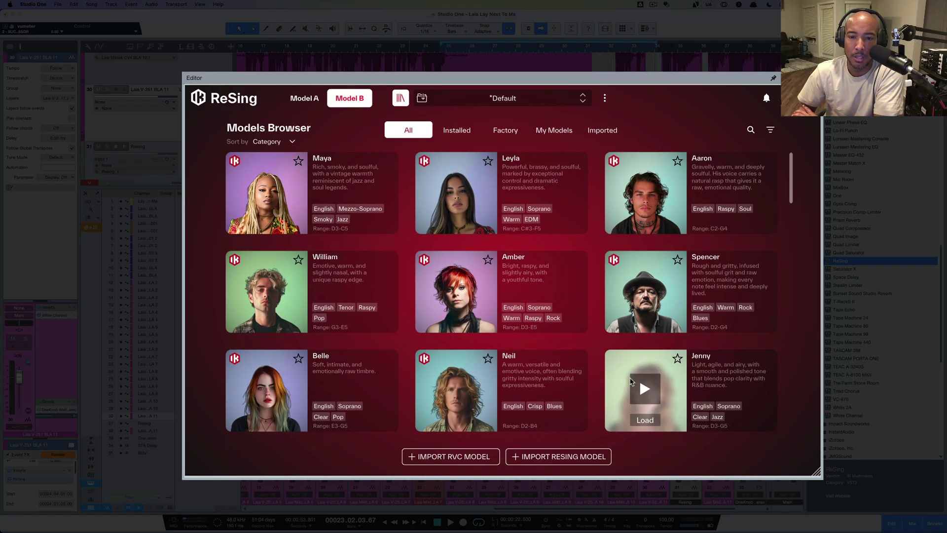
{"action": "left_click", "coordinate": [453, 223]}
Compare the Neil and Leyla slots, settle on Model A (Neil), and render its preview.
{"action": "left_click", "coordinate": [304, 98]}
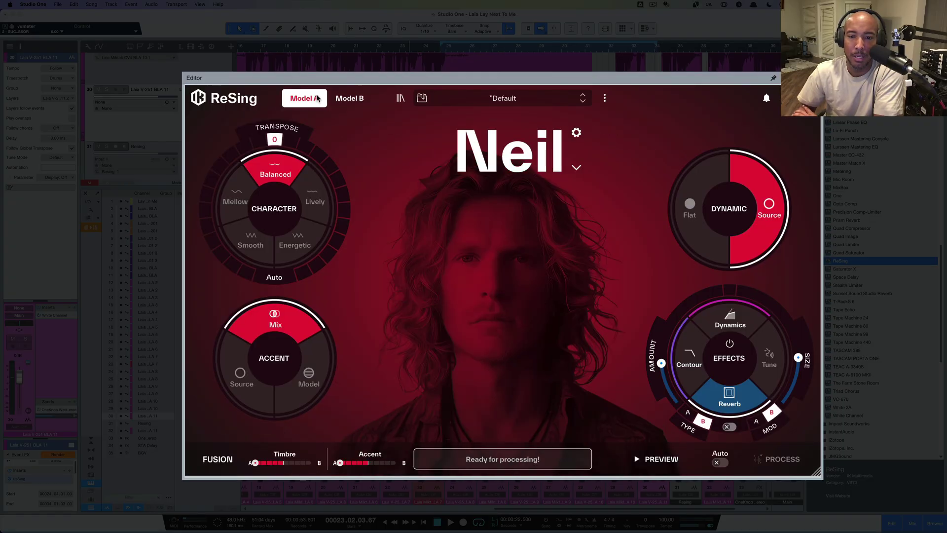
{"action": "left_click", "coordinate": [350, 98]}
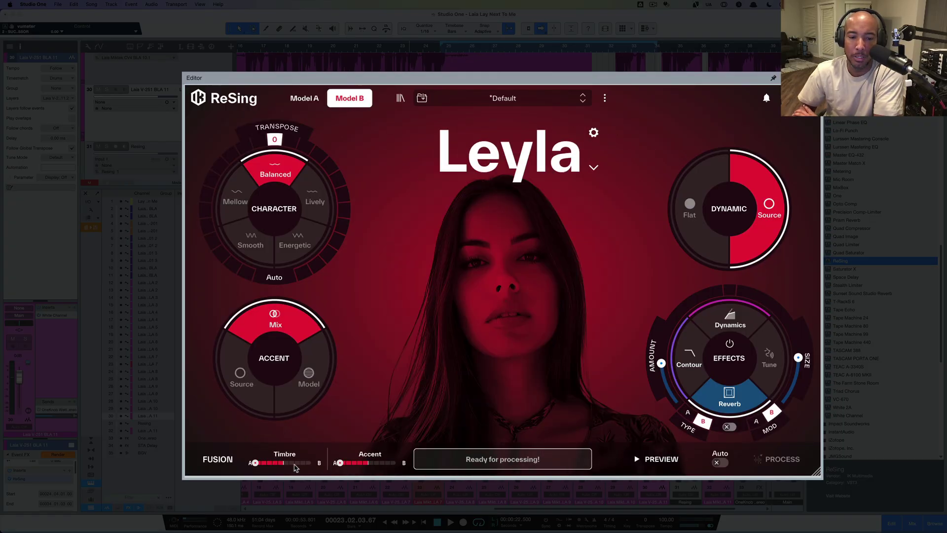
{"action": "left_click", "coordinate": [305, 99]}
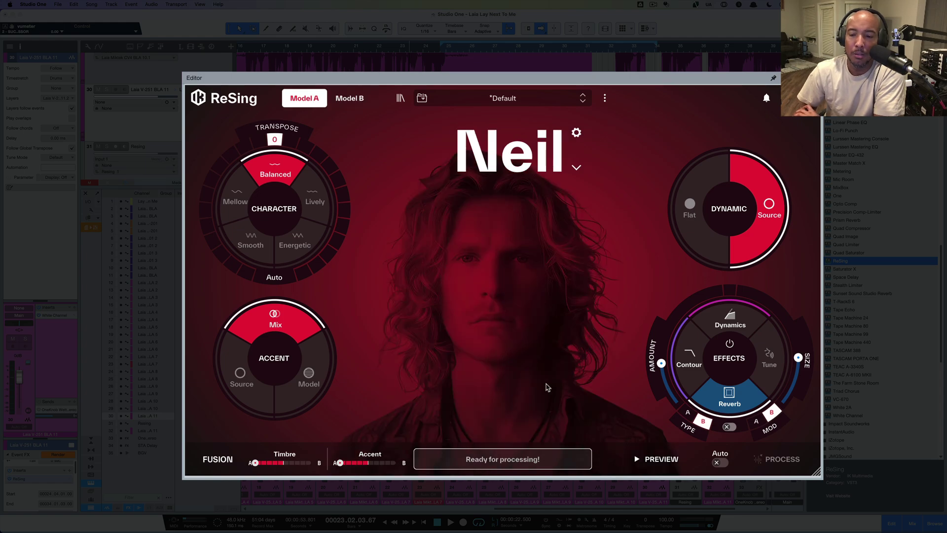
{"action": "left_click", "coordinate": [661, 460]}
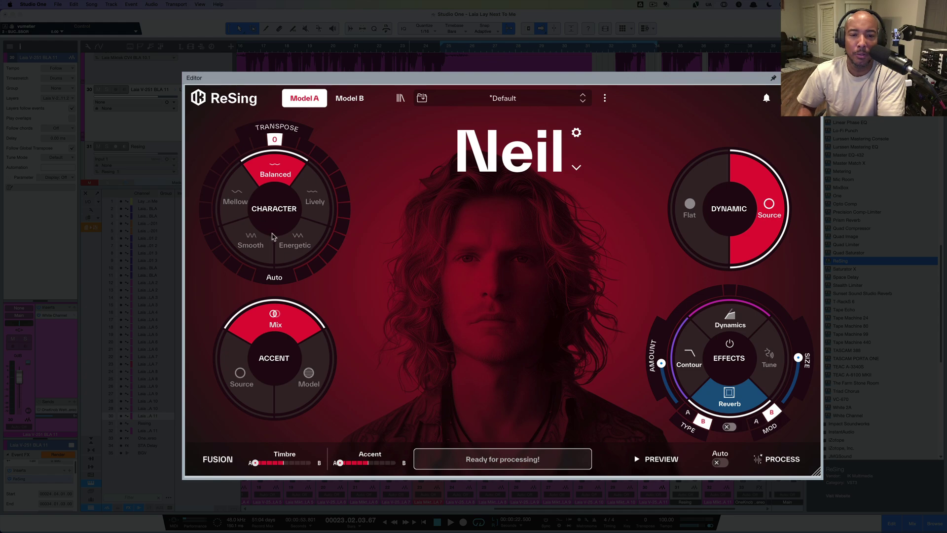
Set the Neil voice character to Energetic and render and play a preview.
{"action": "left_click", "coordinate": [296, 248]}
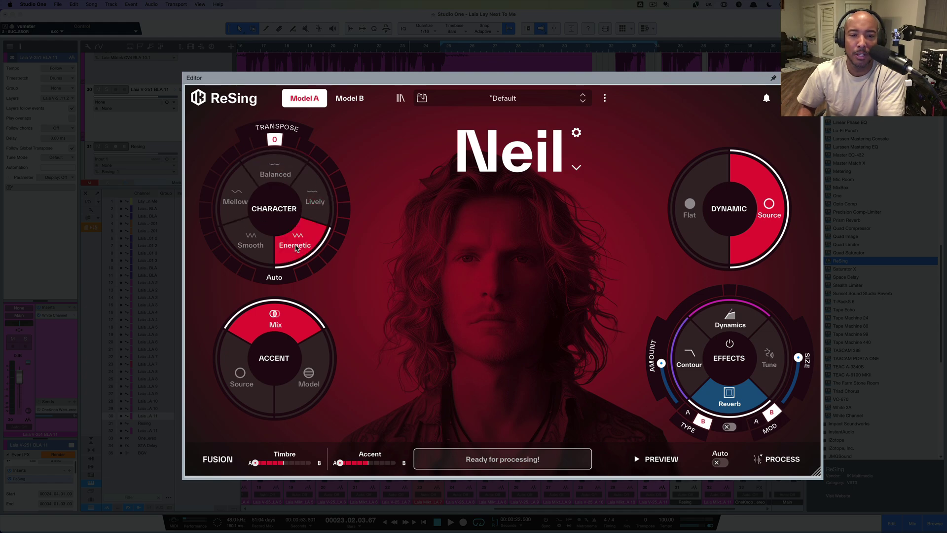
{"action": "left_click", "coordinate": [658, 460]}
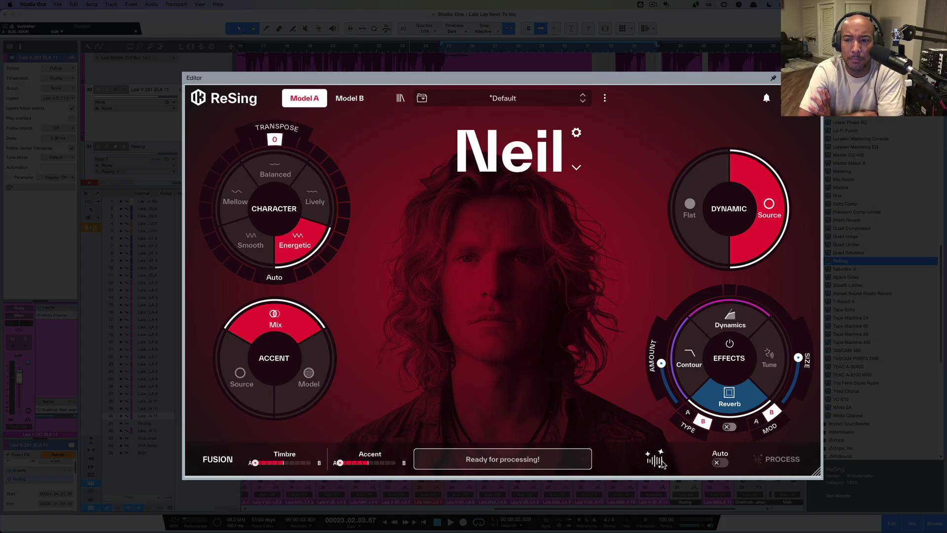
{"action": "left_click", "coordinate": [656, 460]}
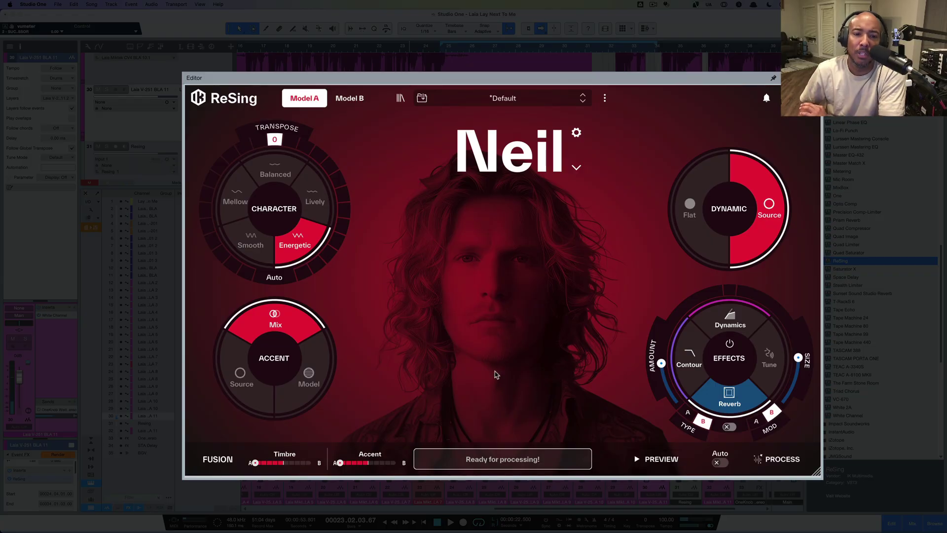
Switch the character to Mellow and preview the vocal, then stop it.
{"action": "left_click", "coordinate": [236, 202]}
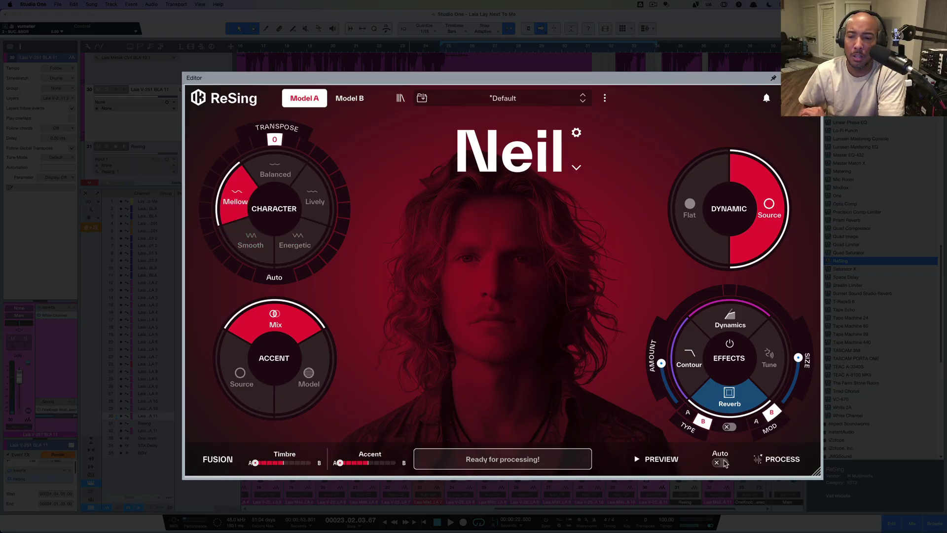
{"action": "left_click", "coordinate": [674, 460]}
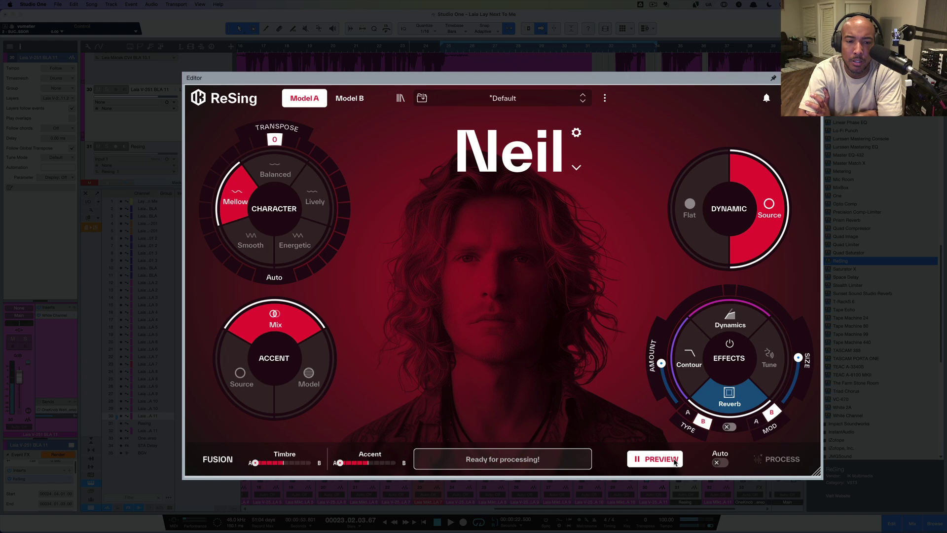
{"action": "left_click", "coordinate": [674, 460]}
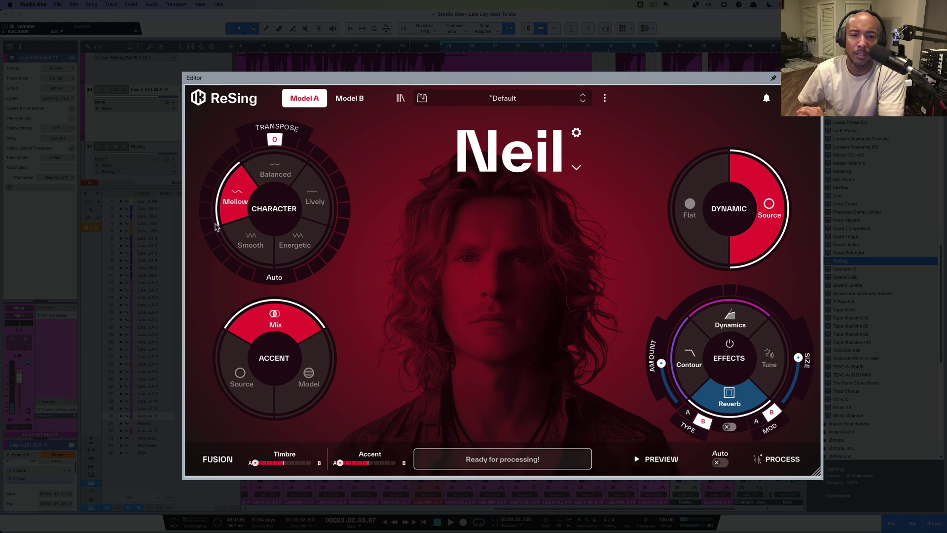
Switch the character to Smooth and preview the vocal, then stop it.
{"action": "left_click", "coordinate": [254, 243]}
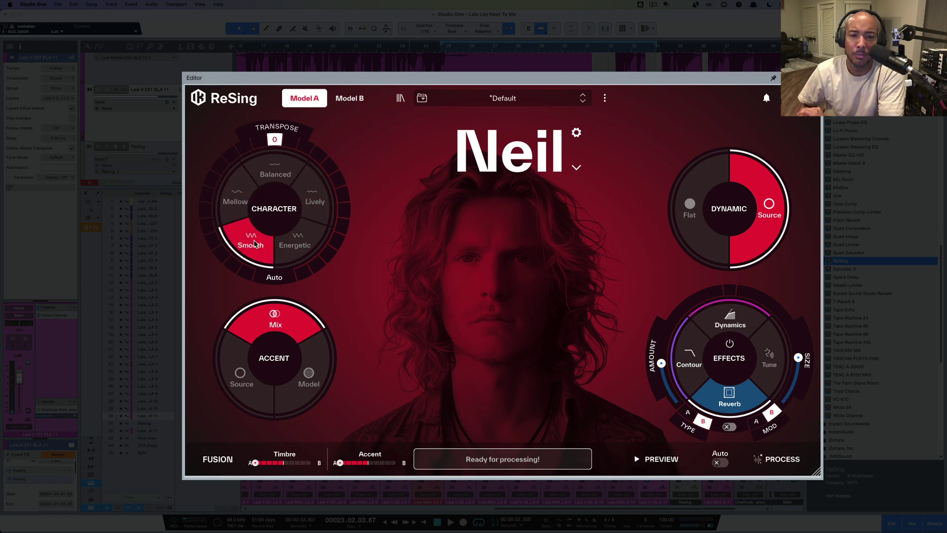
{"action": "left_click", "coordinate": [662, 460]}
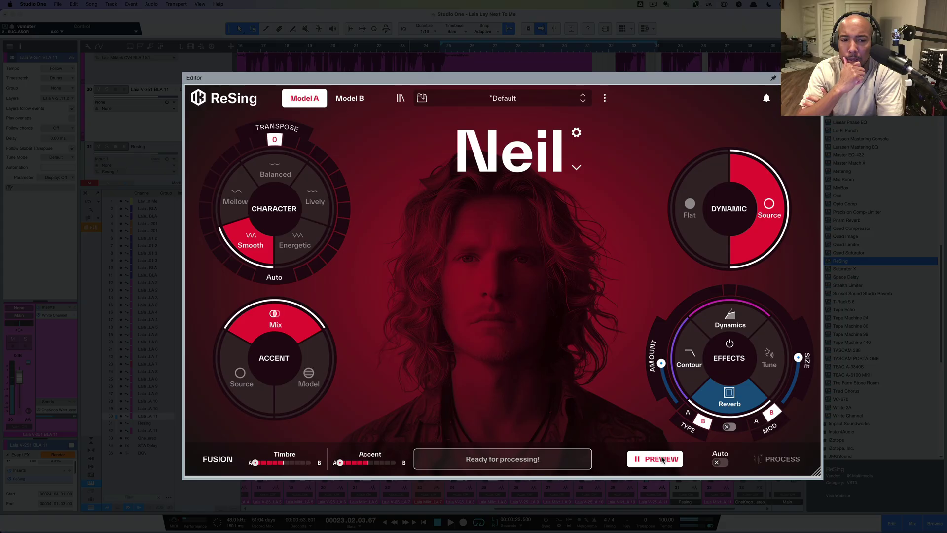
{"action": "left_click", "coordinate": [663, 459]}
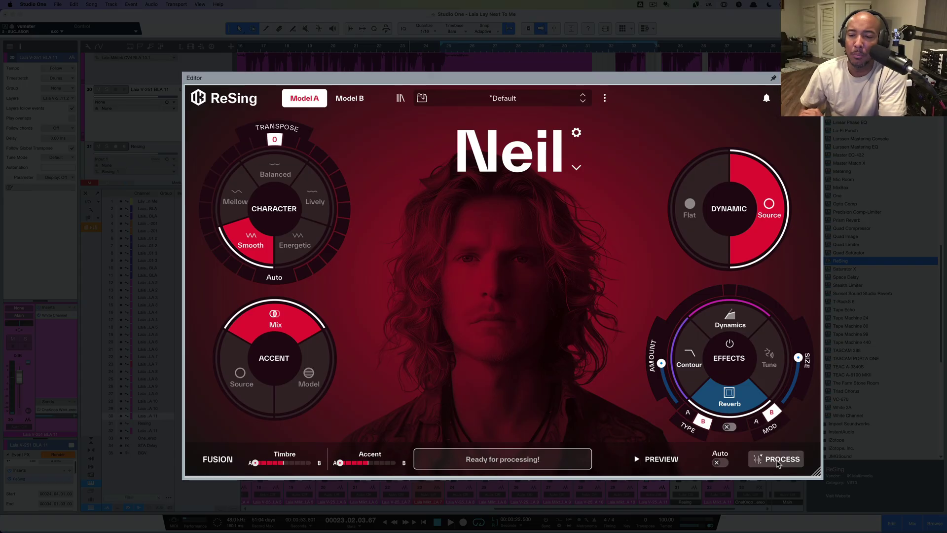
Process the vocal with Neil and Smooth character, then play the song back and stop.
{"action": "left_click", "coordinate": [778, 460]}
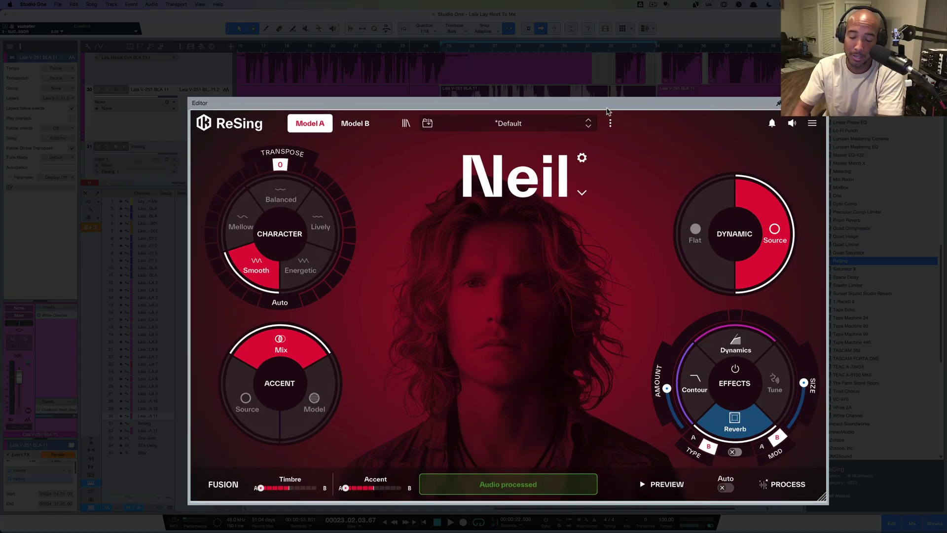
{"action": "key", "text": "space"}
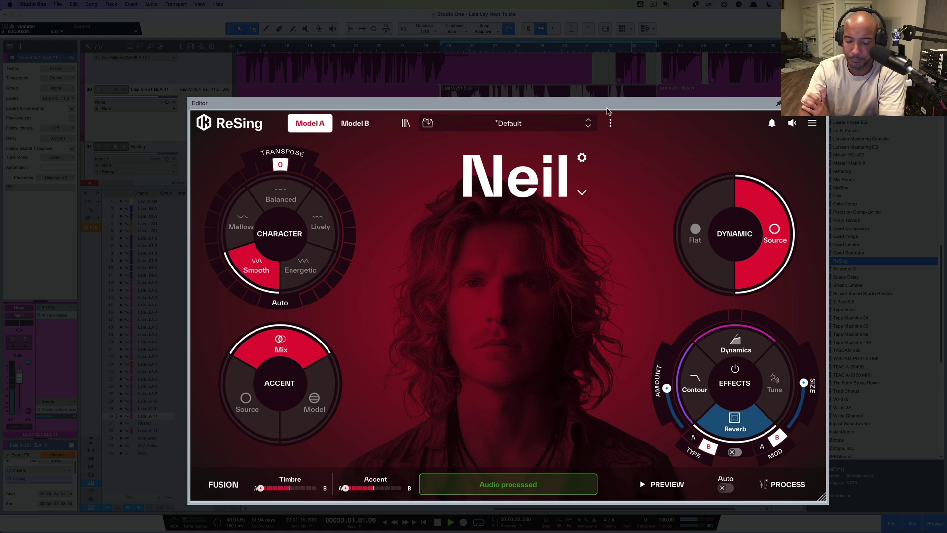
{"action": "key", "text": "space"}
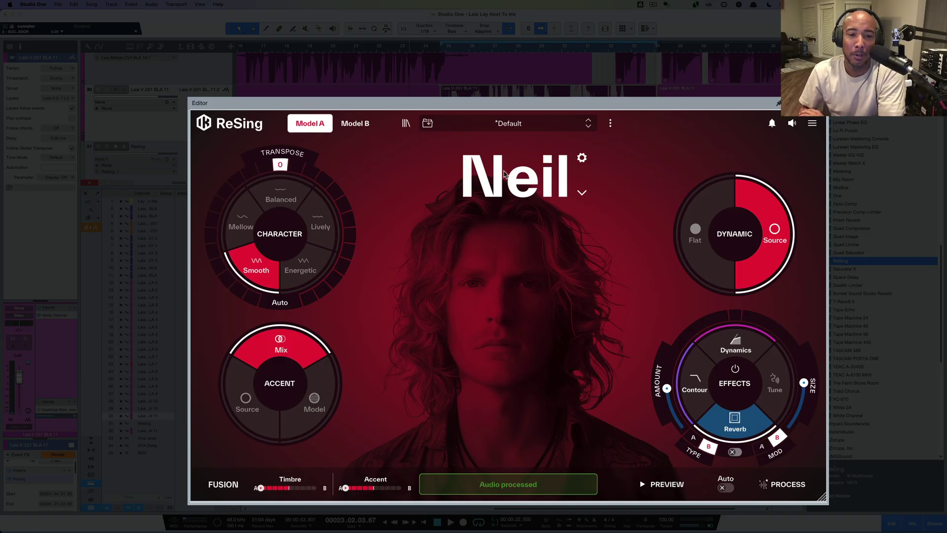
Set the character to Balanced, audition Larry and Alex, and choose Alex as the voice model.
{"action": "left_click", "coordinate": [281, 199]}
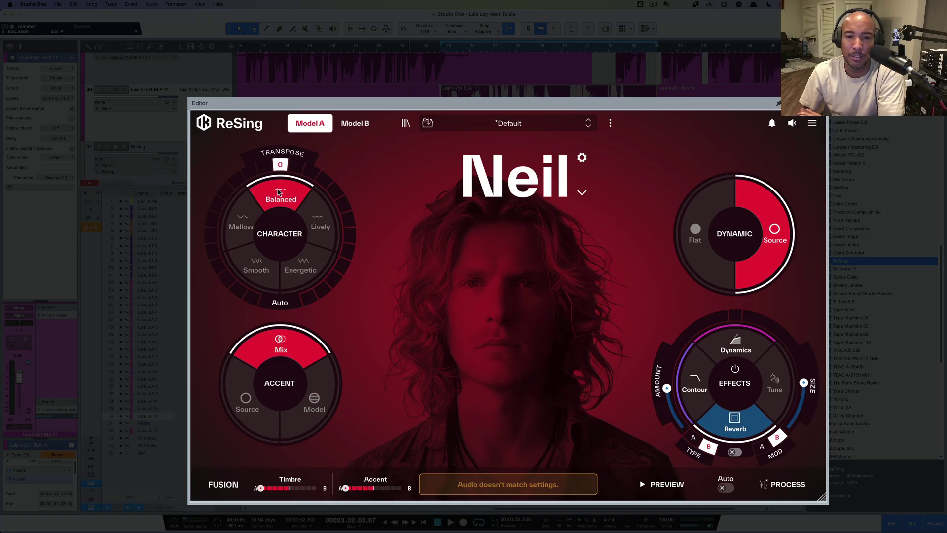
{"action": "left_click", "coordinate": [582, 192]}
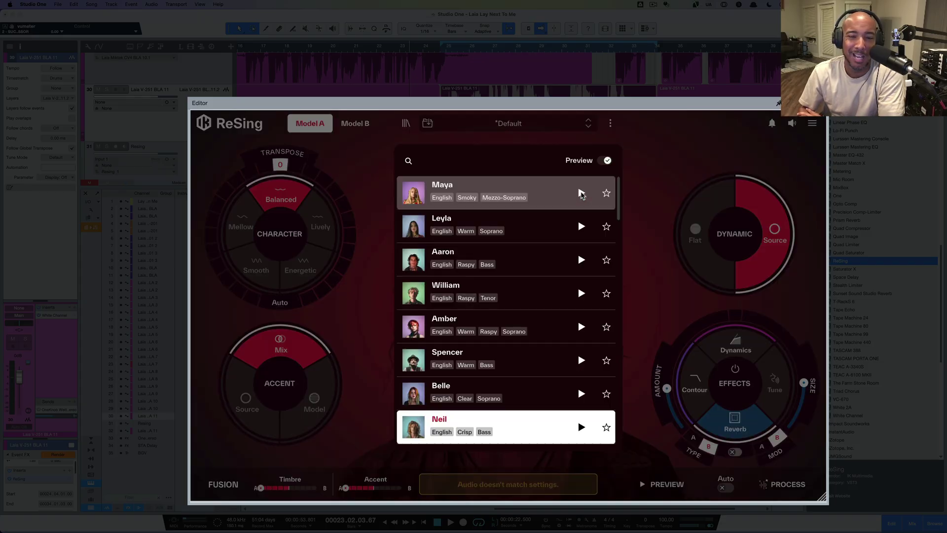
{"action": "scroll", "coordinate": [562, 354], "scroll_direction": "down", "scroll_amount": 3}
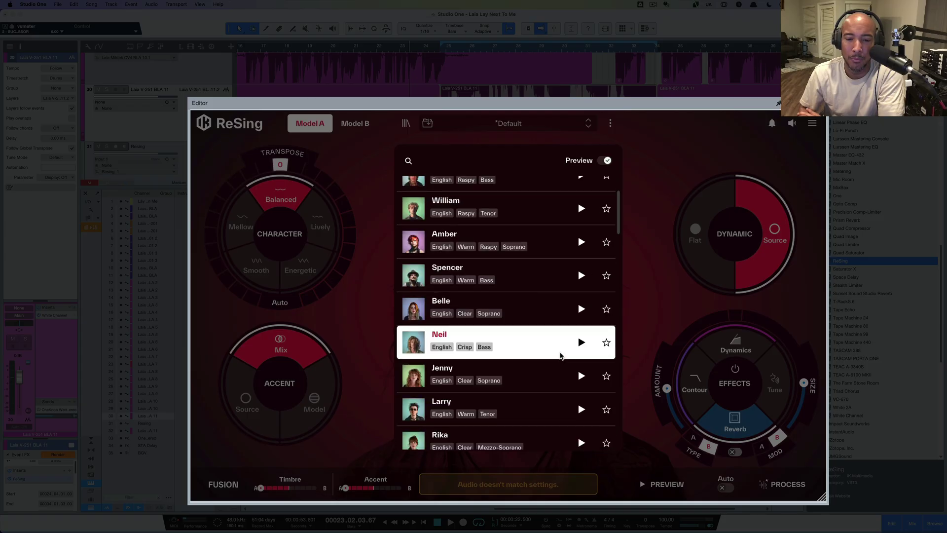
{"action": "scroll", "coordinate": [561, 356], "scroll_direction": "down", "scroll_amount": 1}
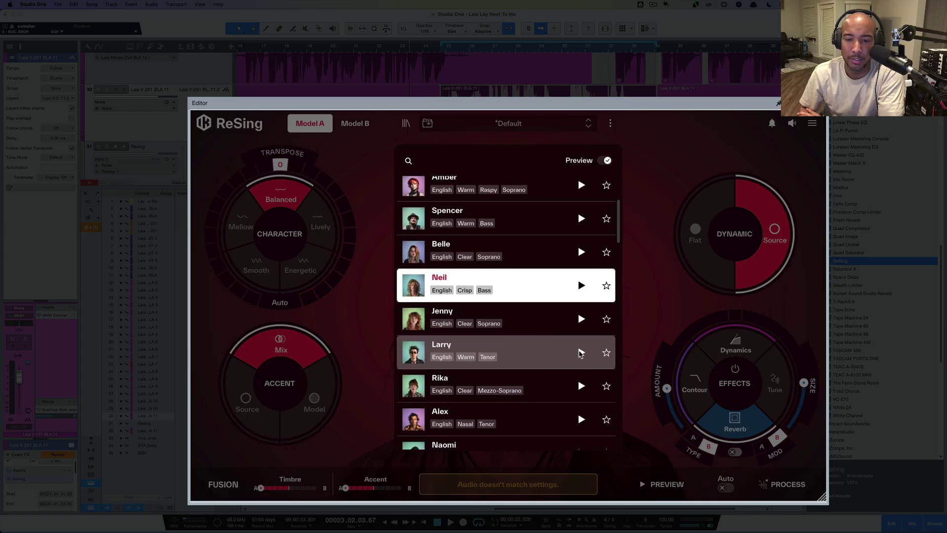
{"action": "left_click", "coordinate": [581, 352]}
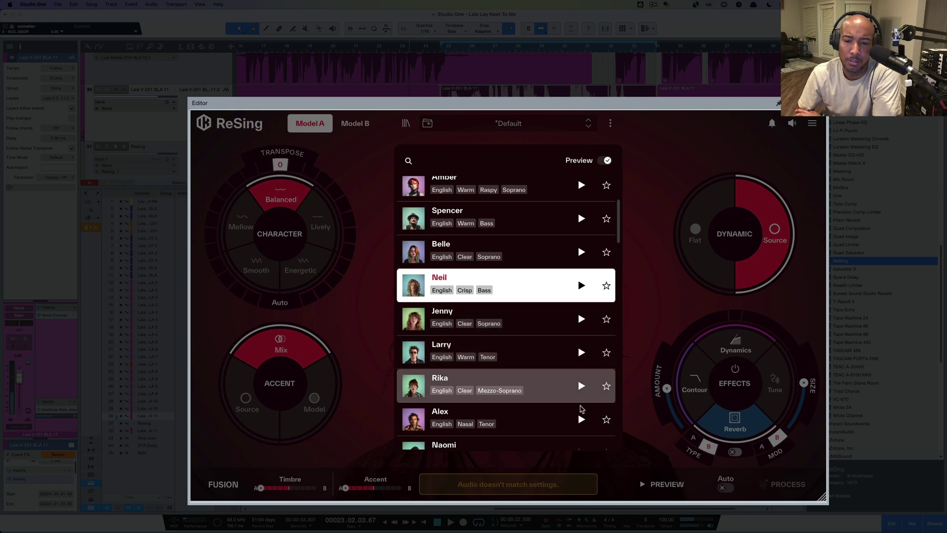
{"action": "left_click", "coordinate": [581, 419]}
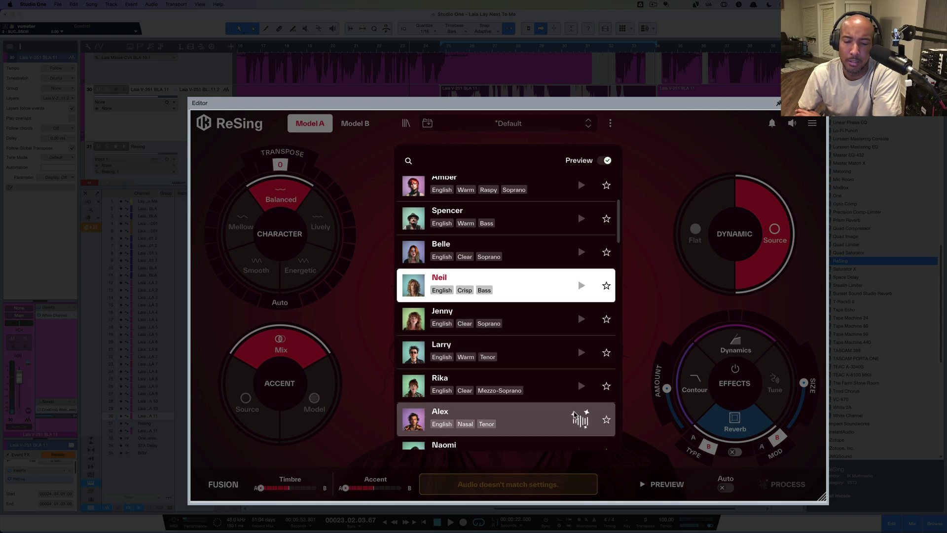
{"action": "scroll", "coordinate": [578, 419], "scroll_direction": "down", "scroll_amount": 2}
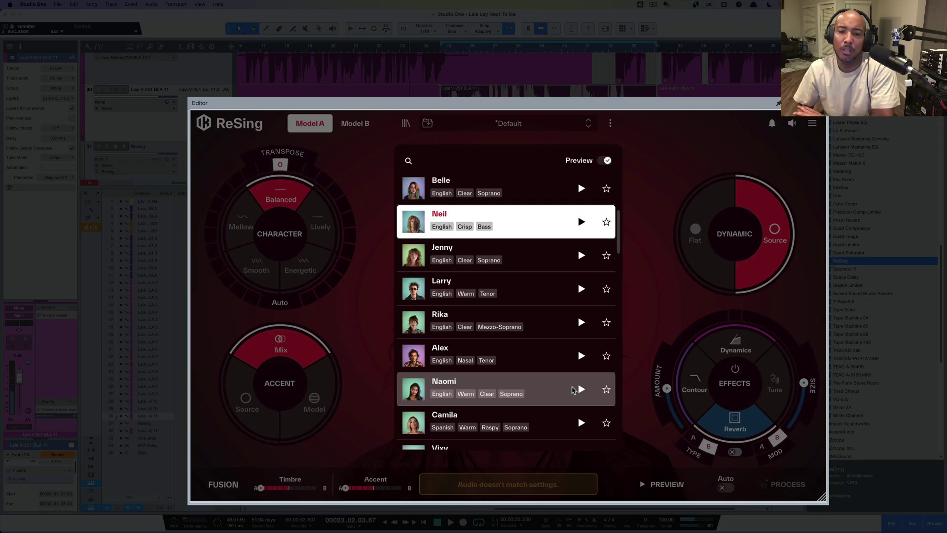
{"action": "left_click", "coordinate": [537, 364]}
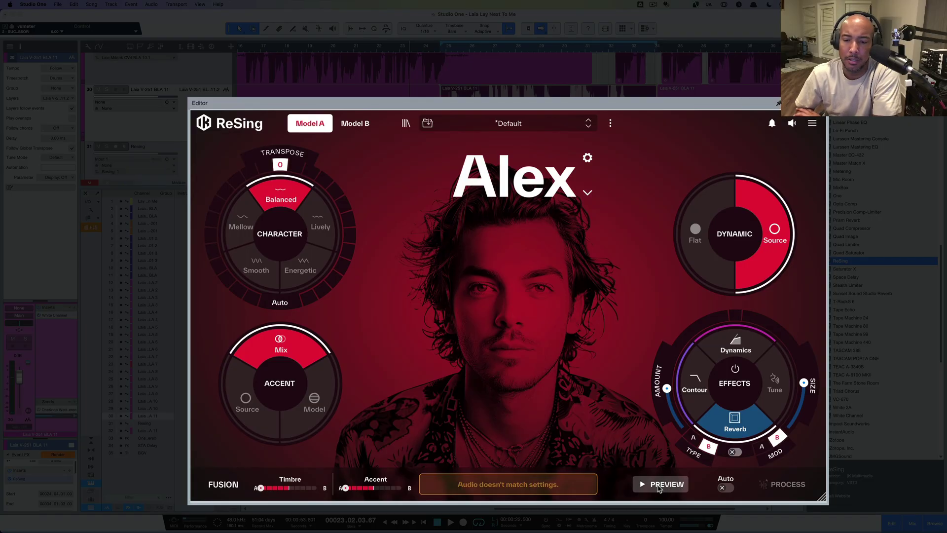
Preview the Alex conversion, stop it, then process the vocal with the Alex voice.
{"action": "left_click", "coordinate": [661, 486]}
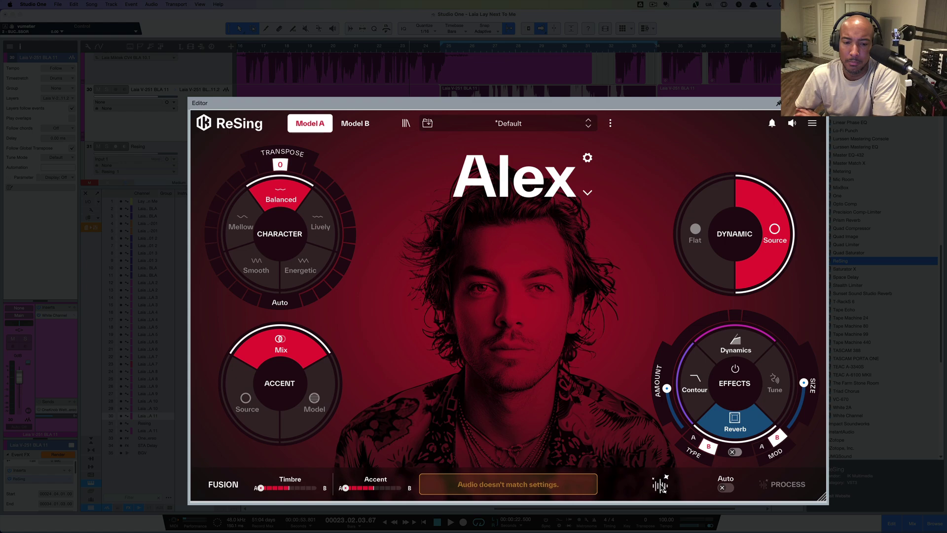
{"action": "left_click", "coordinate": [662, 488]}
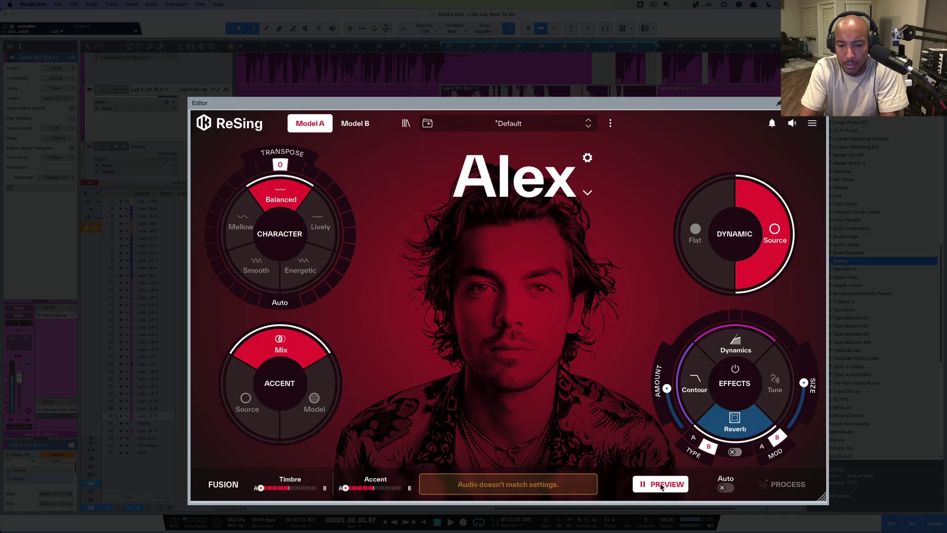
{"action": "left_click", "coordinate": [662, 488]}
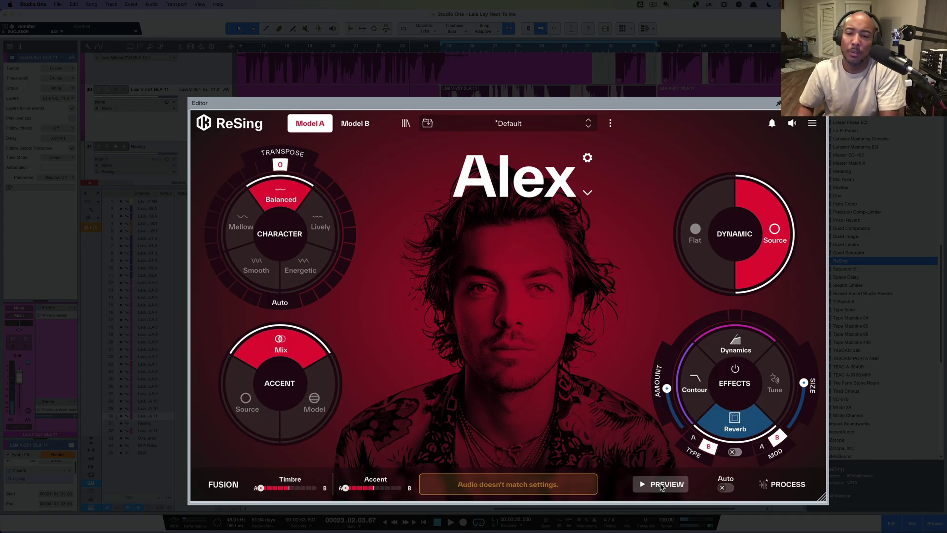
{"action": "left_click", "coordinate": [788, 485]}
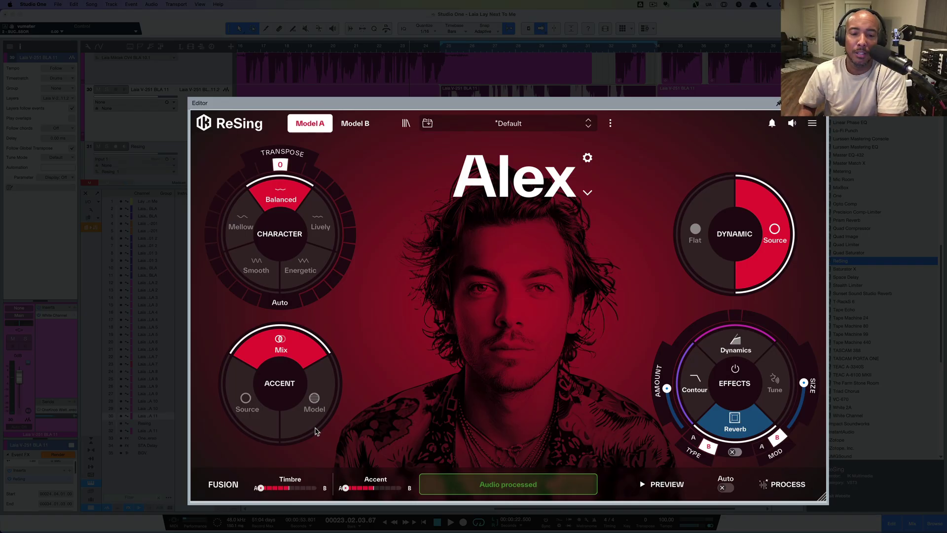
Set the Accent wheel to Model and re-process the vocal with the Alex voice.
{"action": "left_click", "coordinate": [321, 402]}
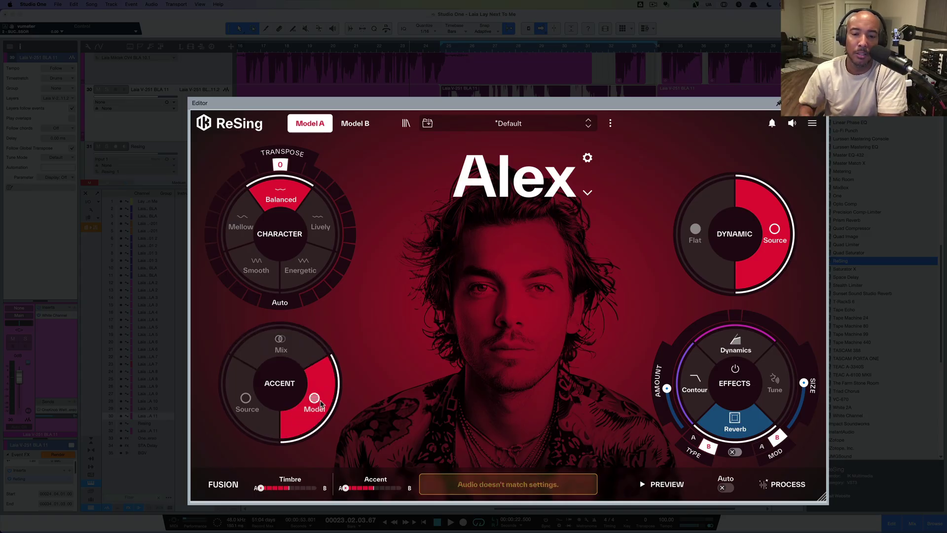
{"action": "left_click", "coordinate": [792, 486]}
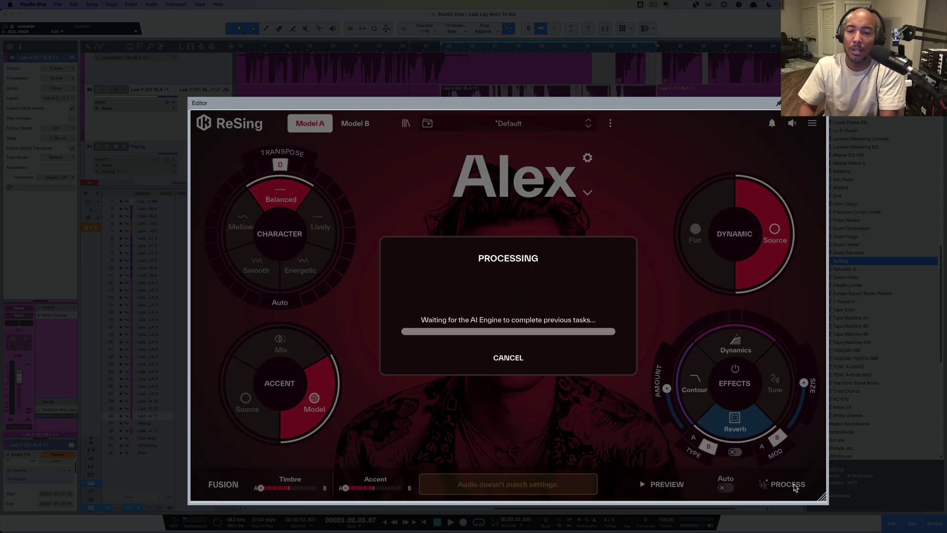